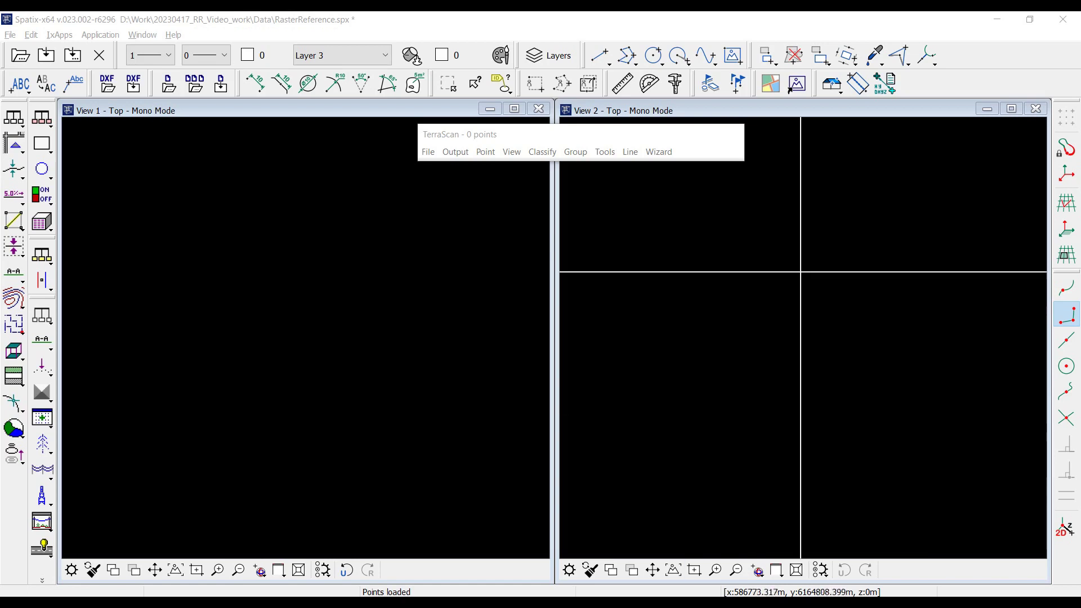
Float the WMS Tools toolbar and open the empty Raster-refs Manager from it.
left_click_drag(756, 83, 664, 272)
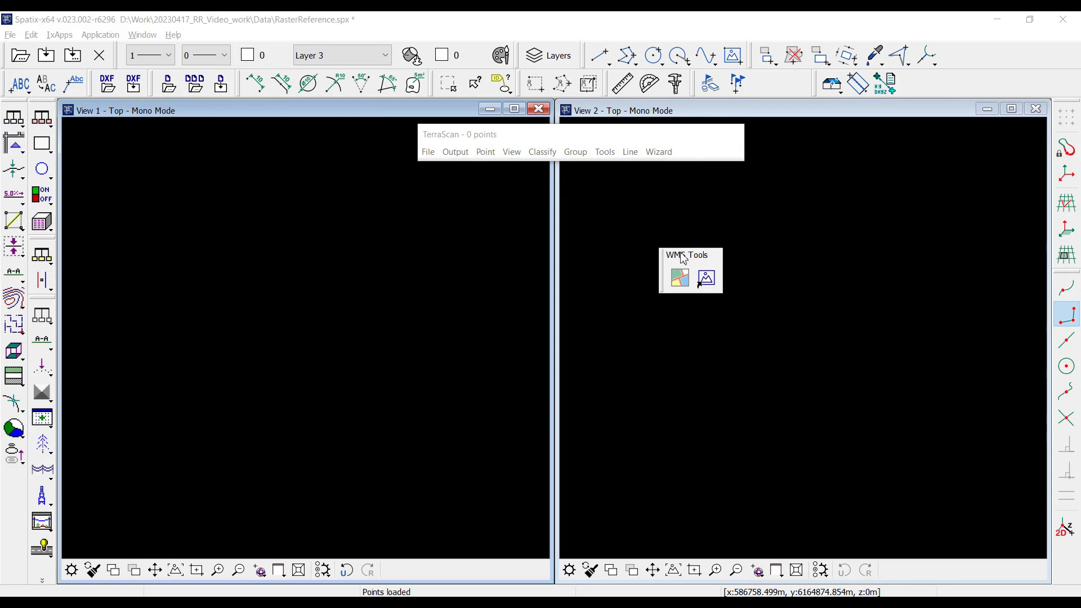
left_click(707, 280)
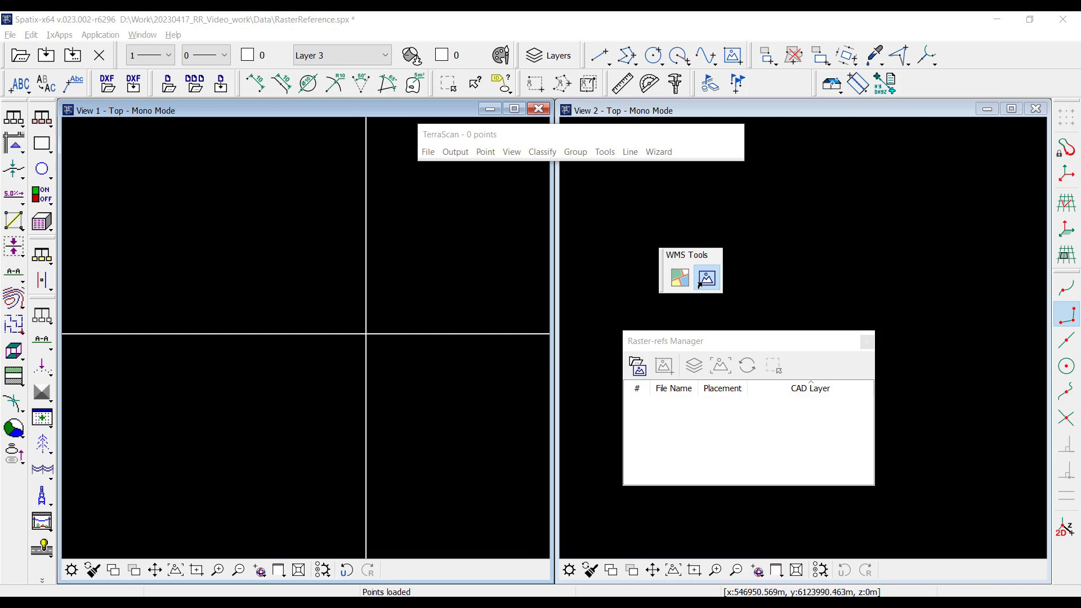
Read the Laser.fbi point cloud into the project with default settings.
left_click(428, 153)
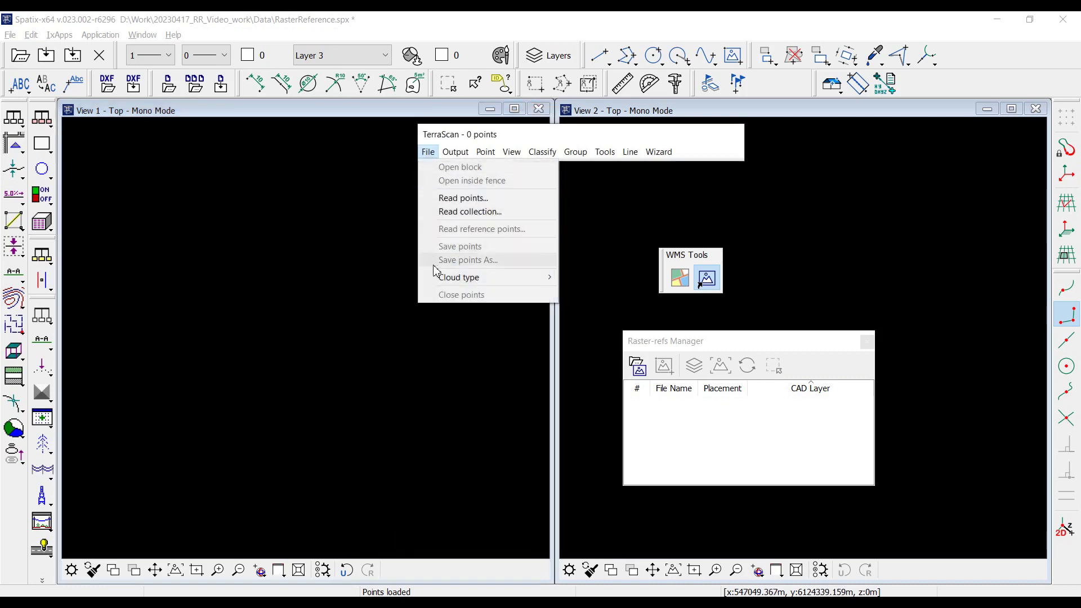
left_click(443, 198)
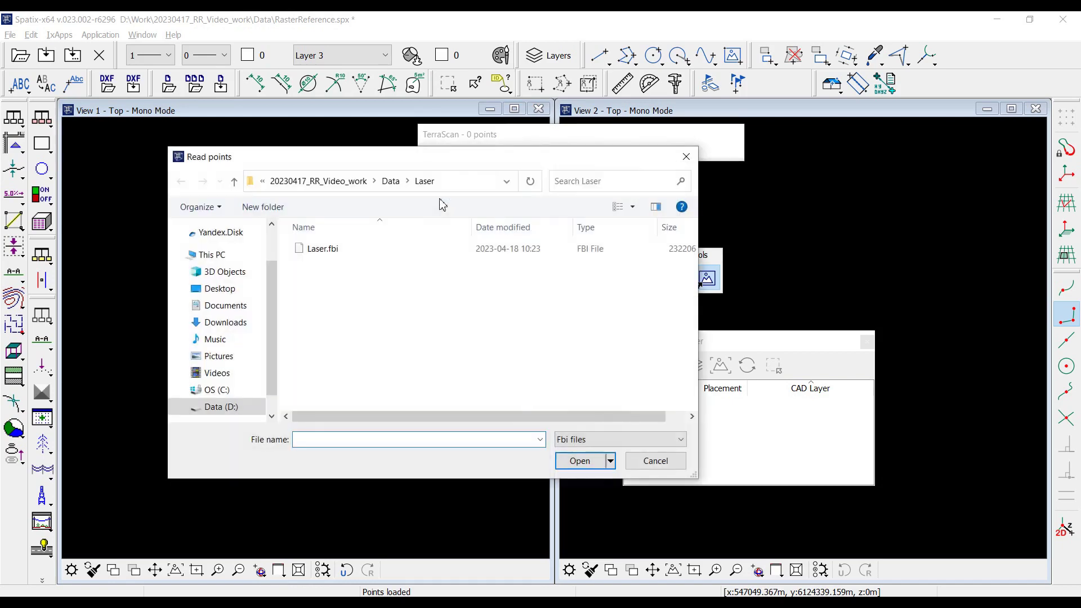
left_click(326, 249)
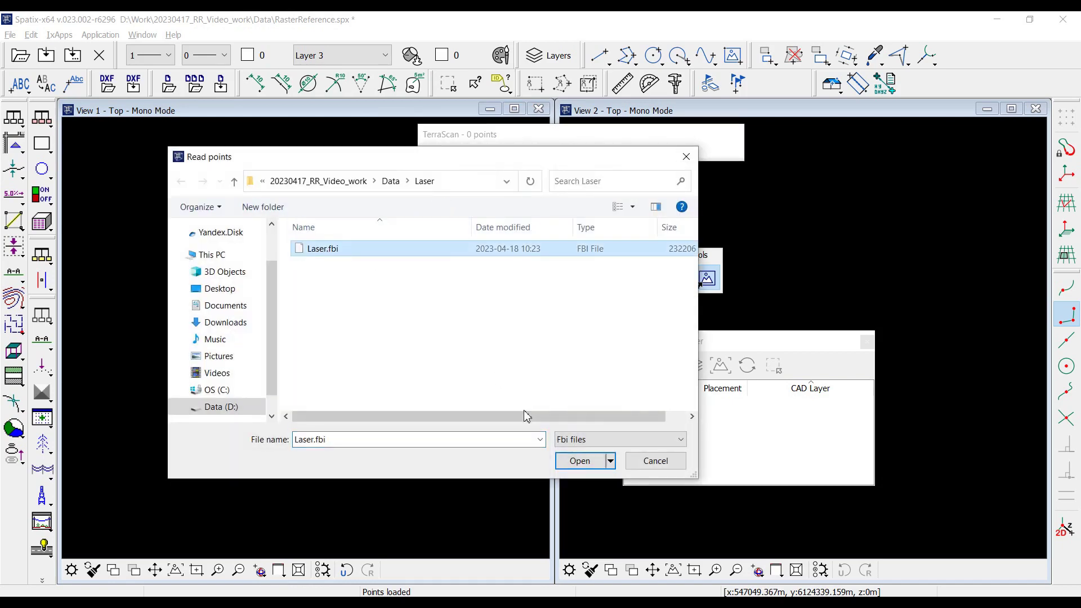
left_click(573, 461)
left_click(367, 525)
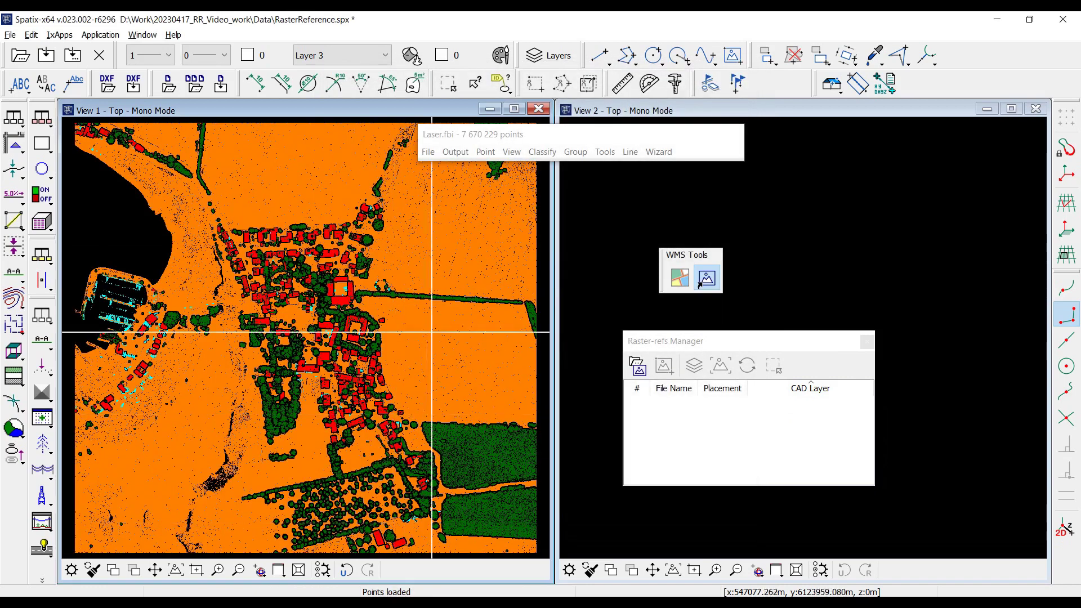
Show only High vegetation and Building classes in View 1 via Display mode.
left_click(512, 152)
left_click(516, 304)
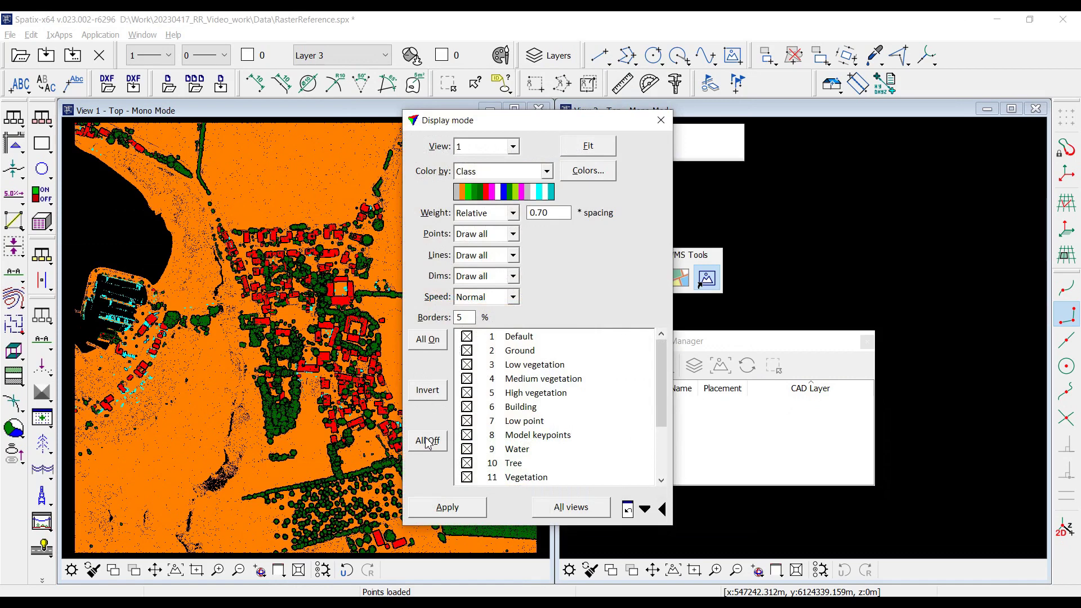
left_click(427, 441)
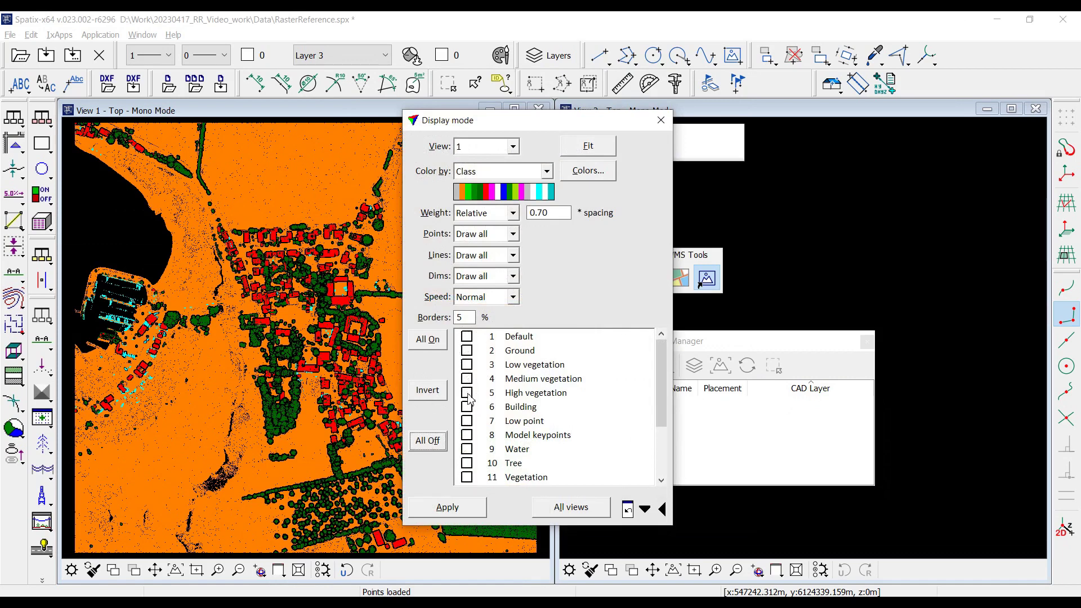
left_click(466, 392)
left_click(467, 406)
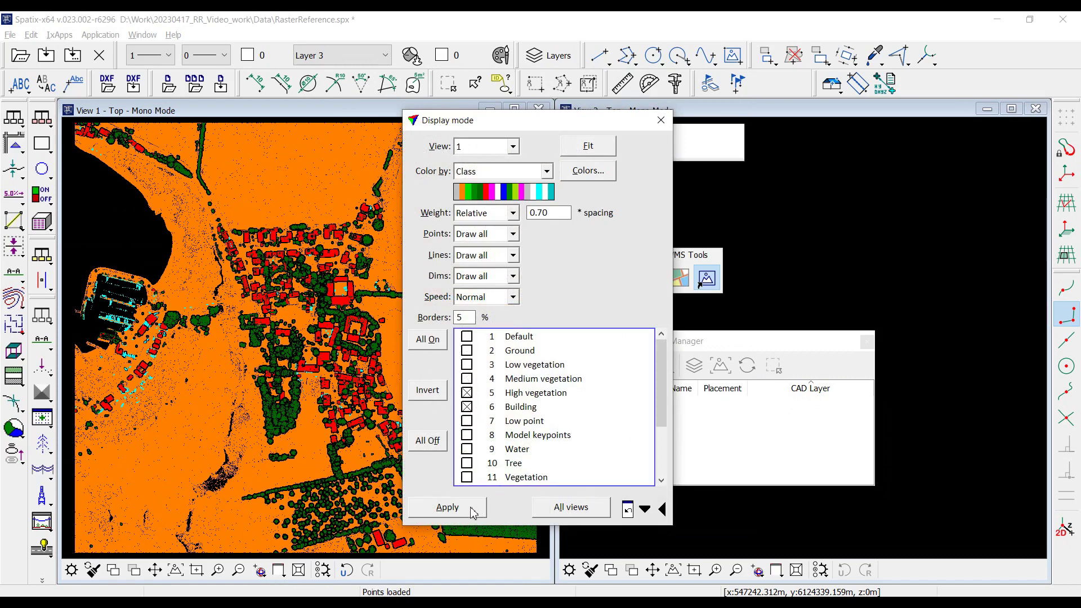
left_click(563, 509)
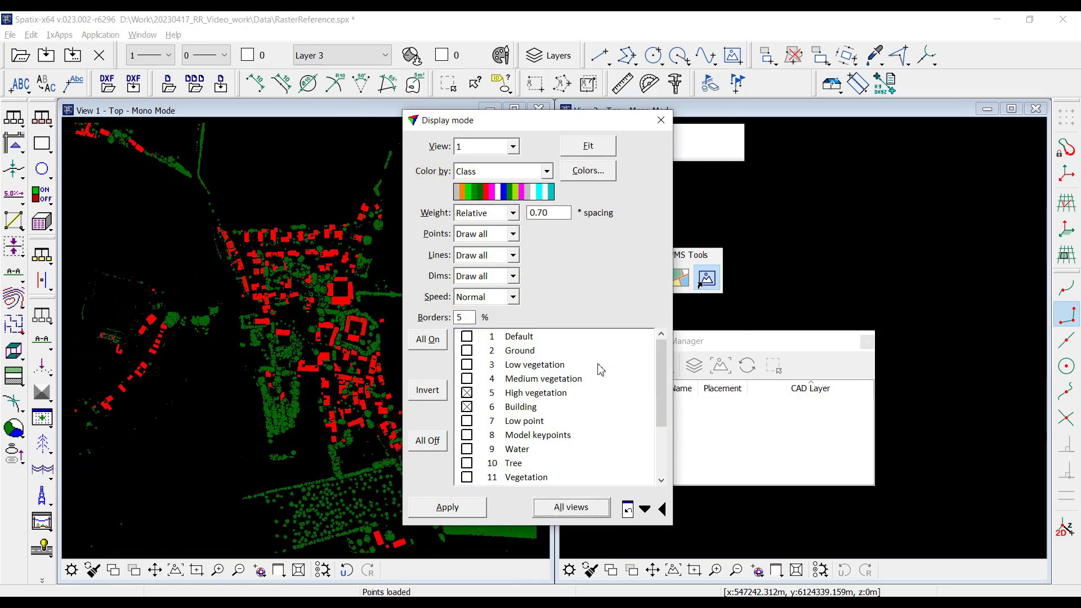
left_click(661, 121)
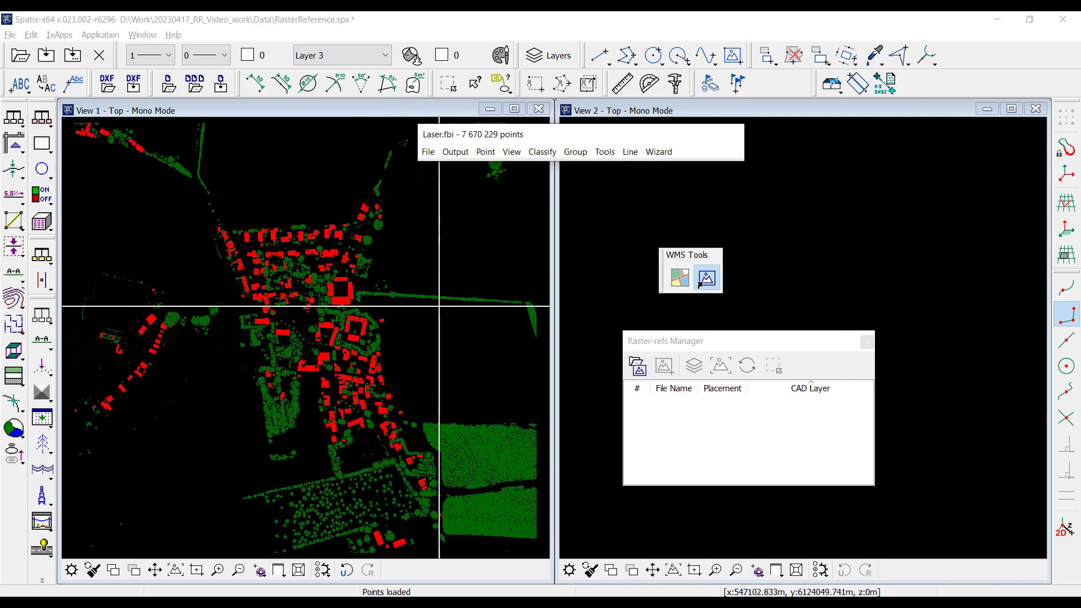
Attach Ortho.tif as a geocoded raster and zoom View 1 to inspect it.
left_click(638, 368)
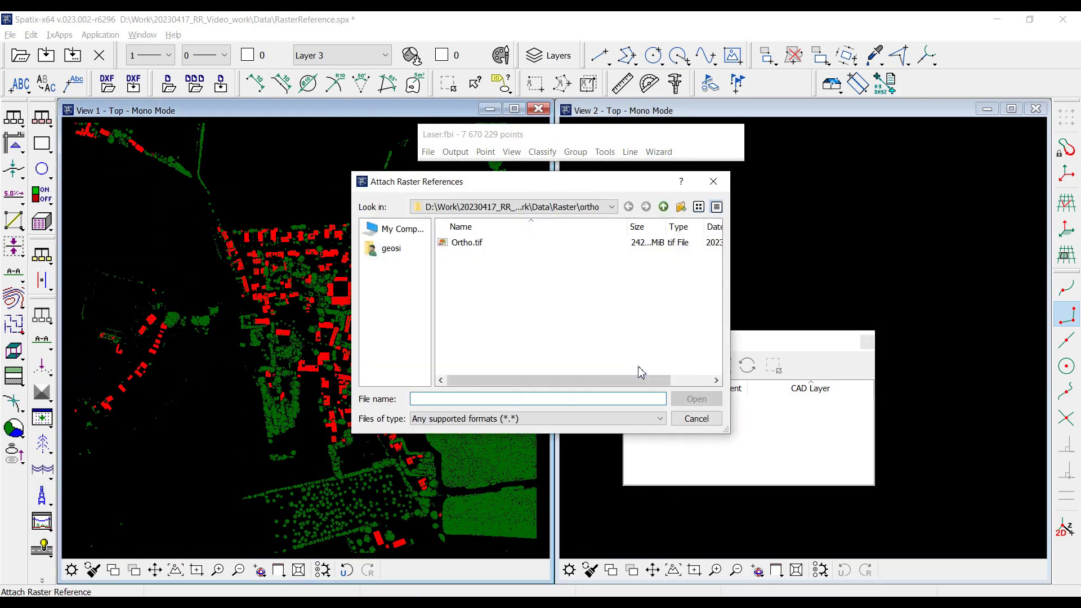
left_click(475, 248)
left_click(693, 398)
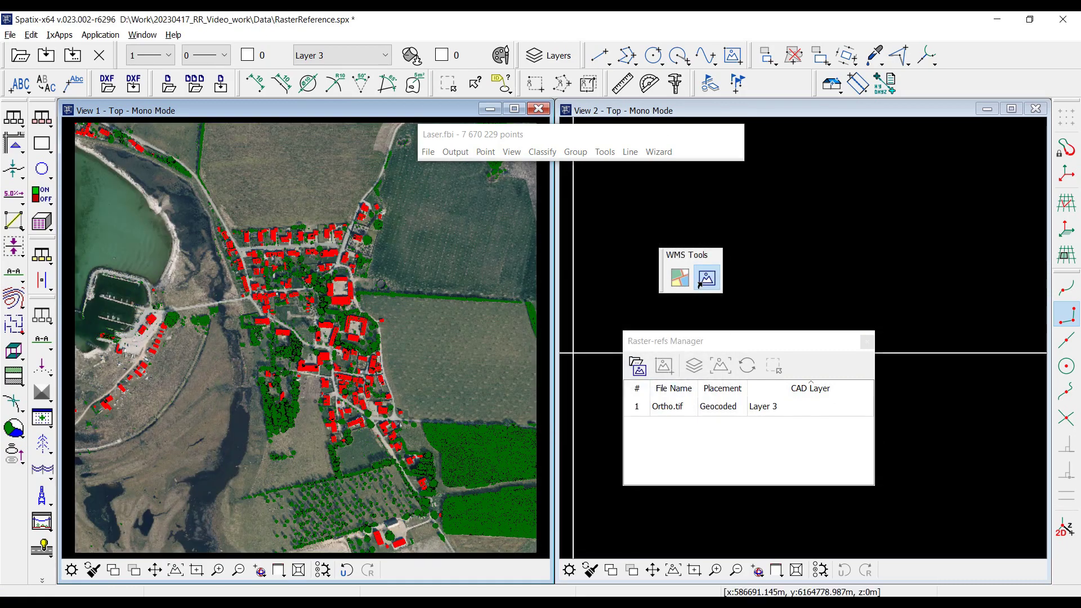
scroll(332, 304, "up", 5)
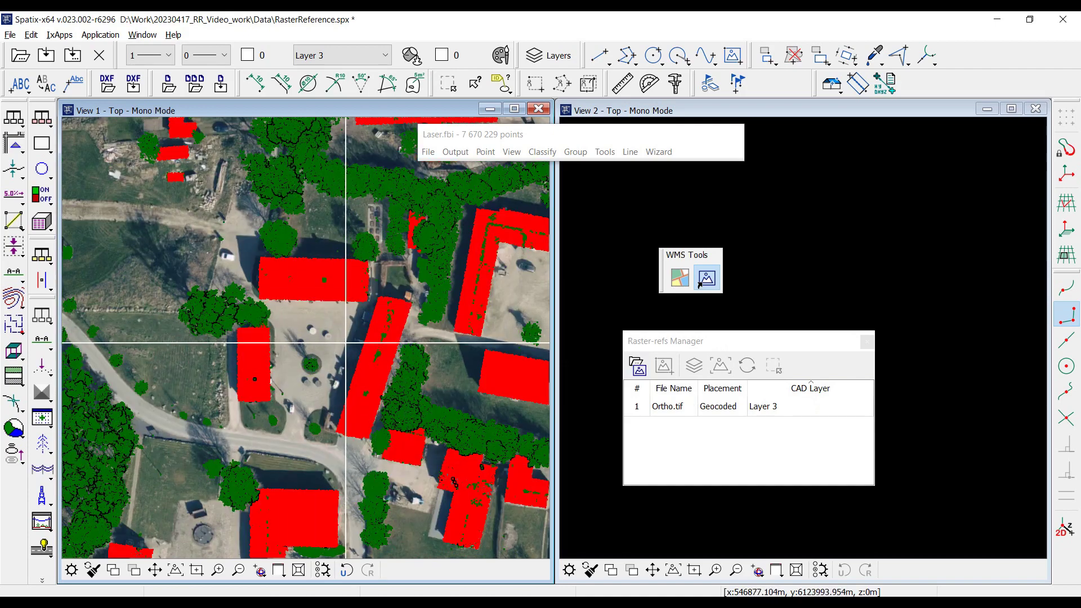
scroll(350, 340, "down", 5)
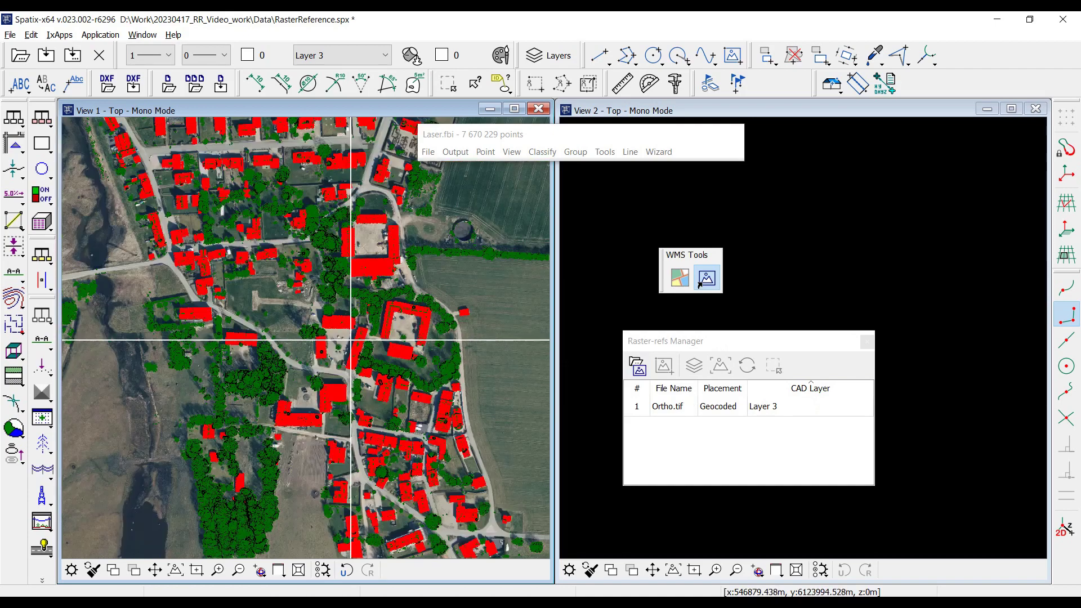
scroll(337, 335, "down", 3)
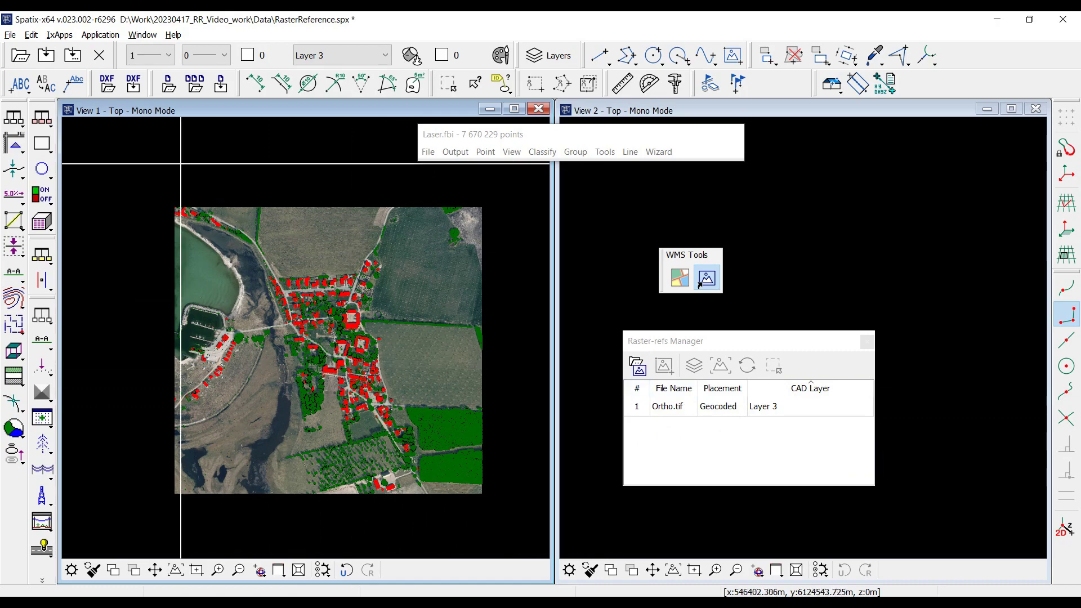
left_click(30, 36)
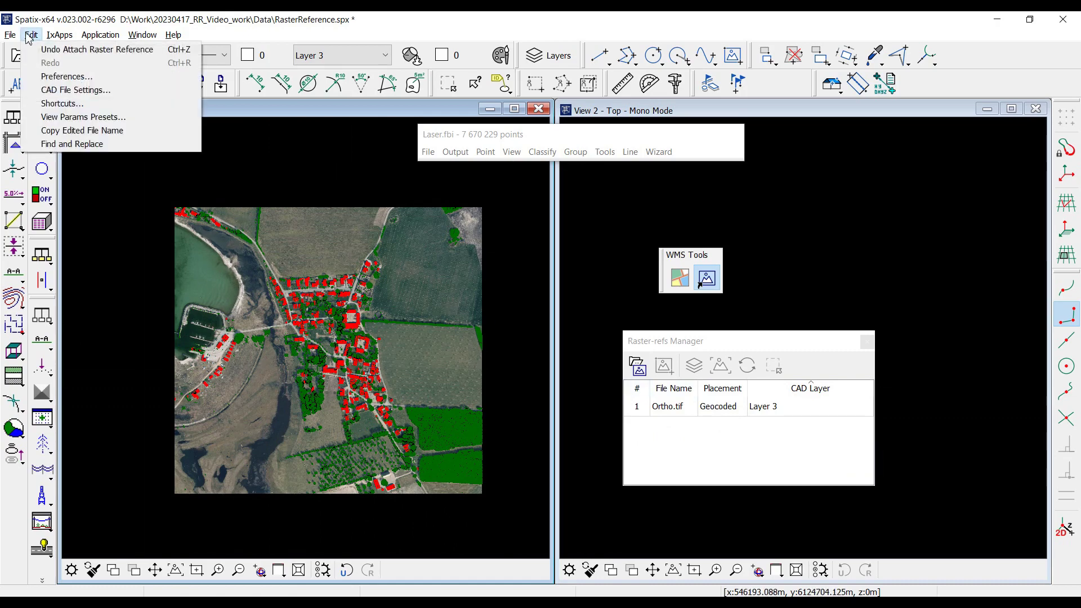
left_click(59, 90)
left_click(544, 190)
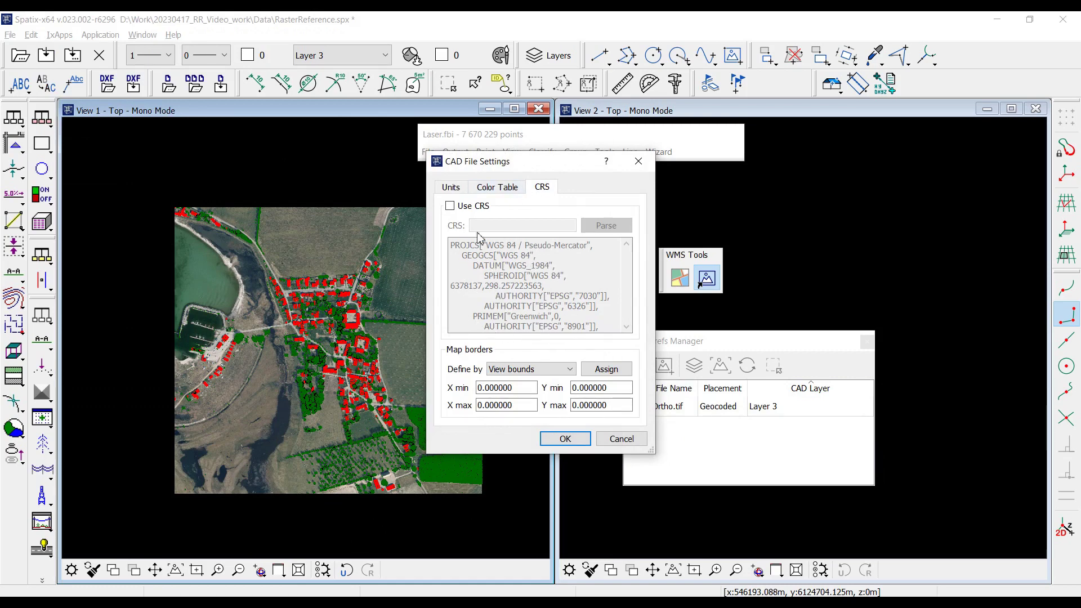
left_click(449, 206)
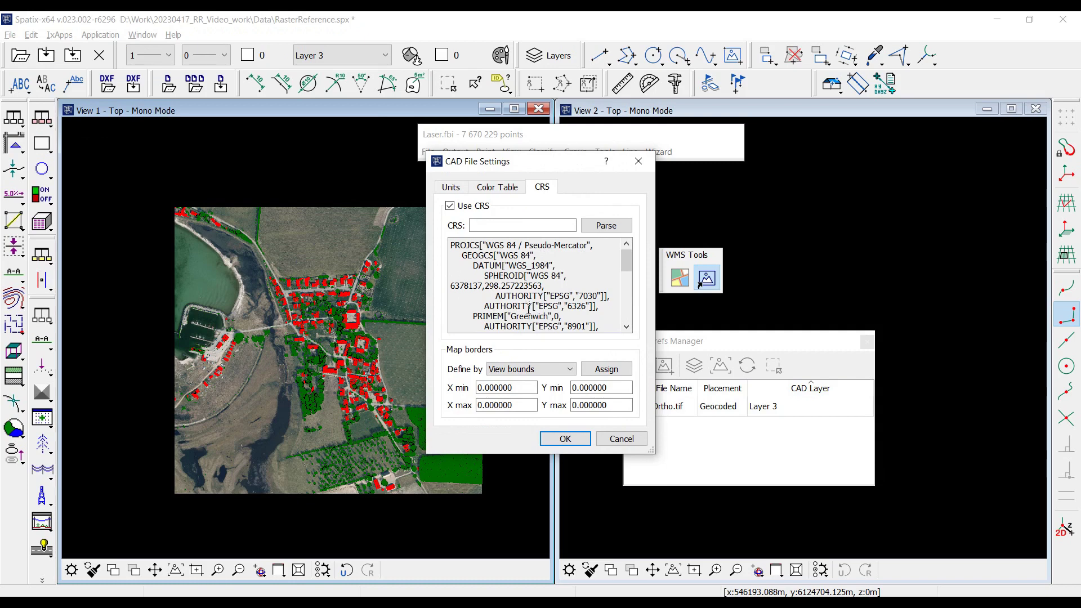
left_click(449, 206)
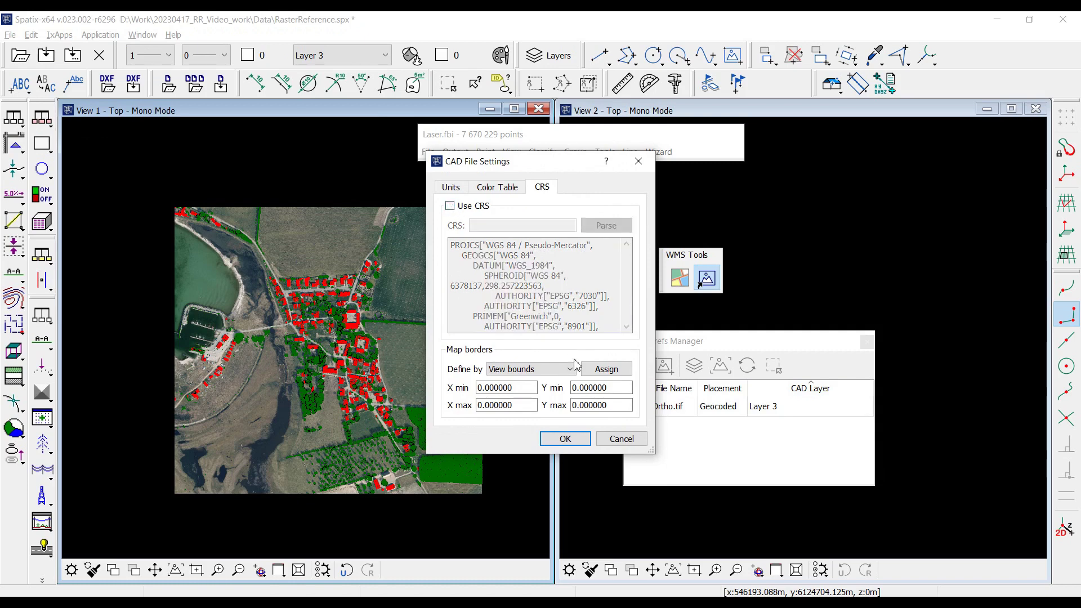
left_click(612, 436)
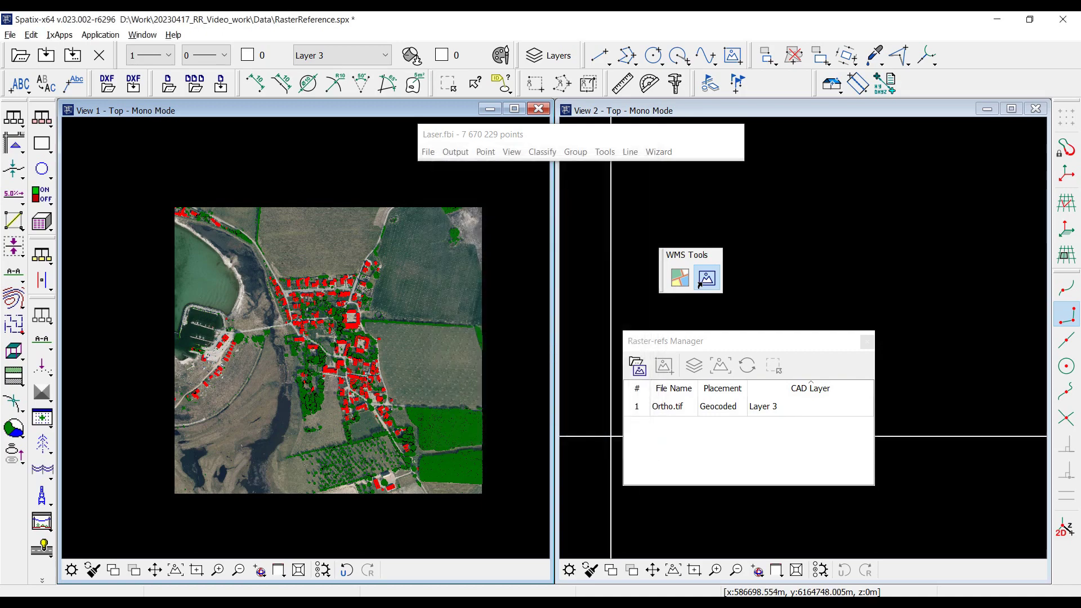
Attach OSM_map.tif from the Raster\map folder as a second geocoded raster.
left_click(636, 366)
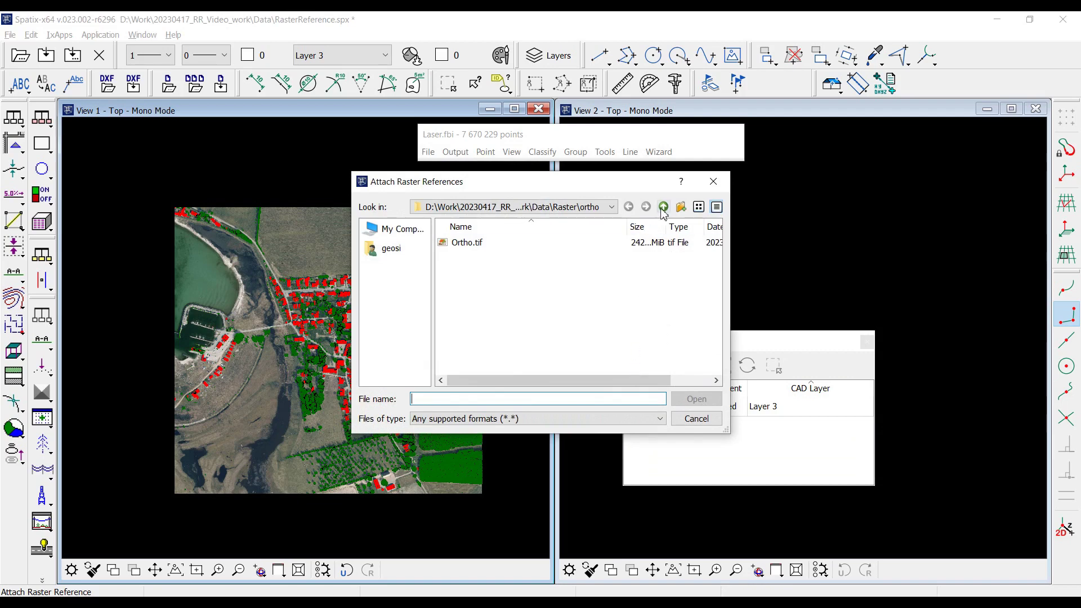
left_click(663, 208)
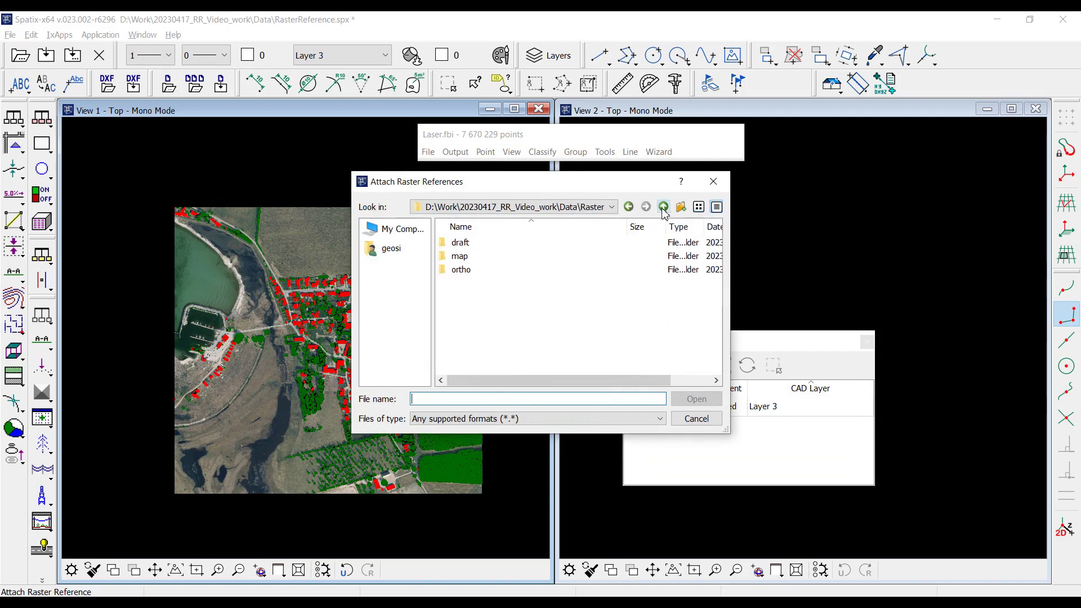
double_click(460, 256)
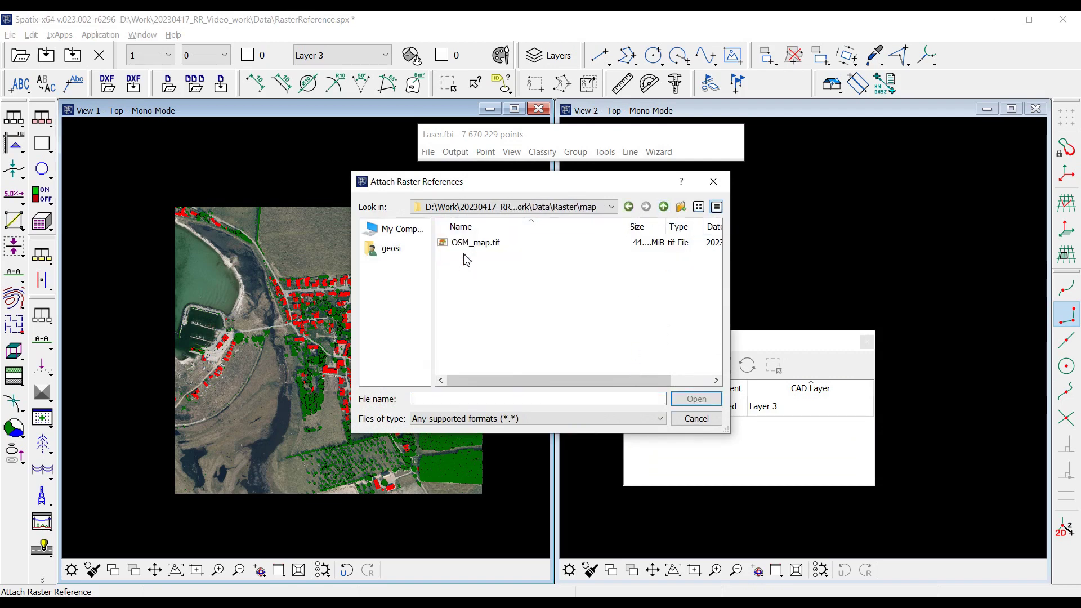
left_click(466, 245)
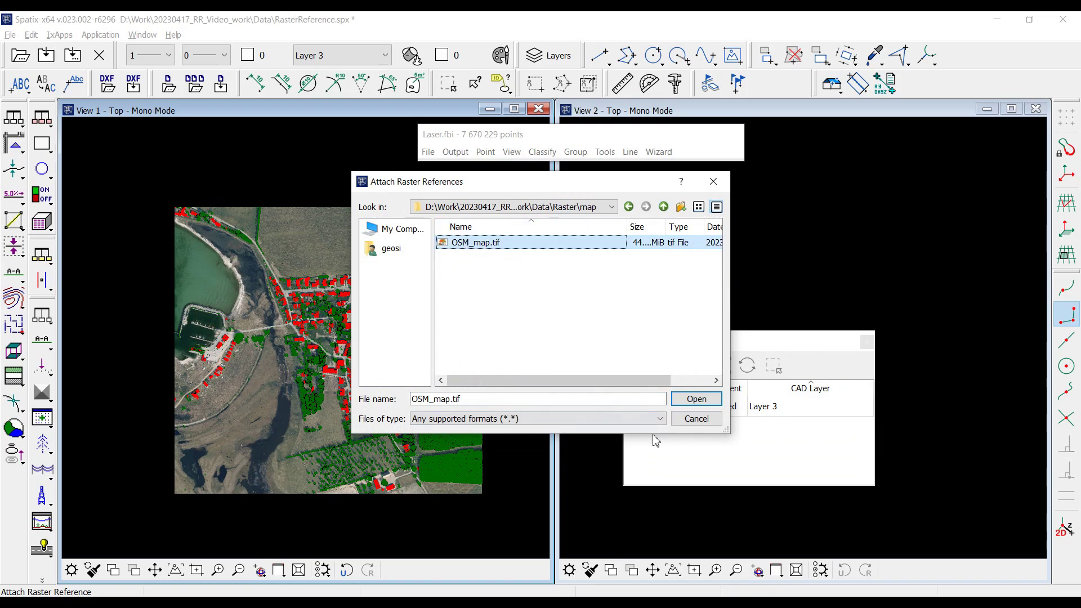
left_click(702, 401)
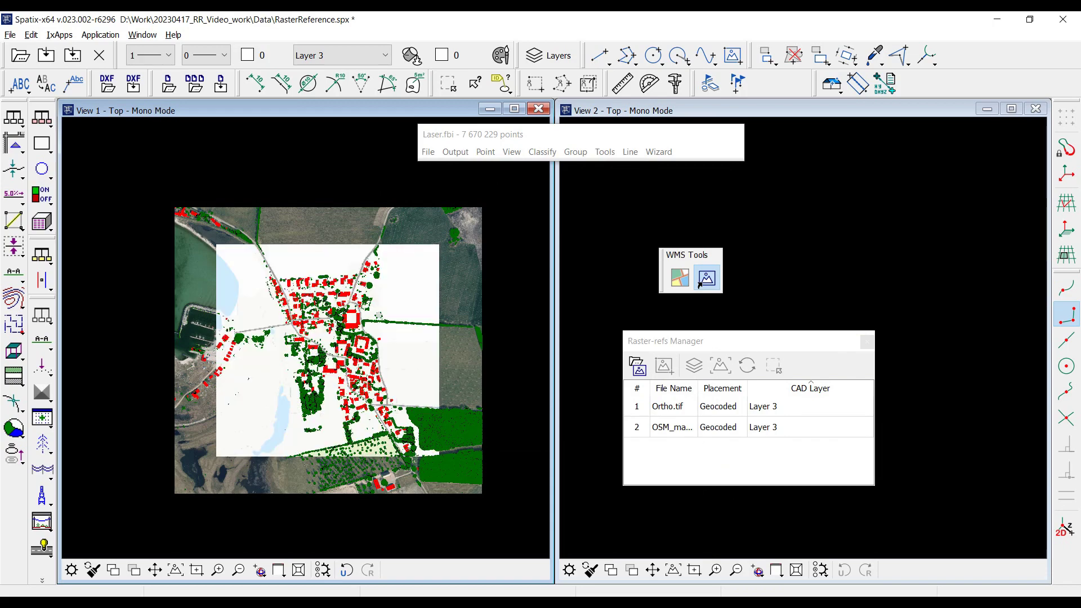
left_click(700, 285)
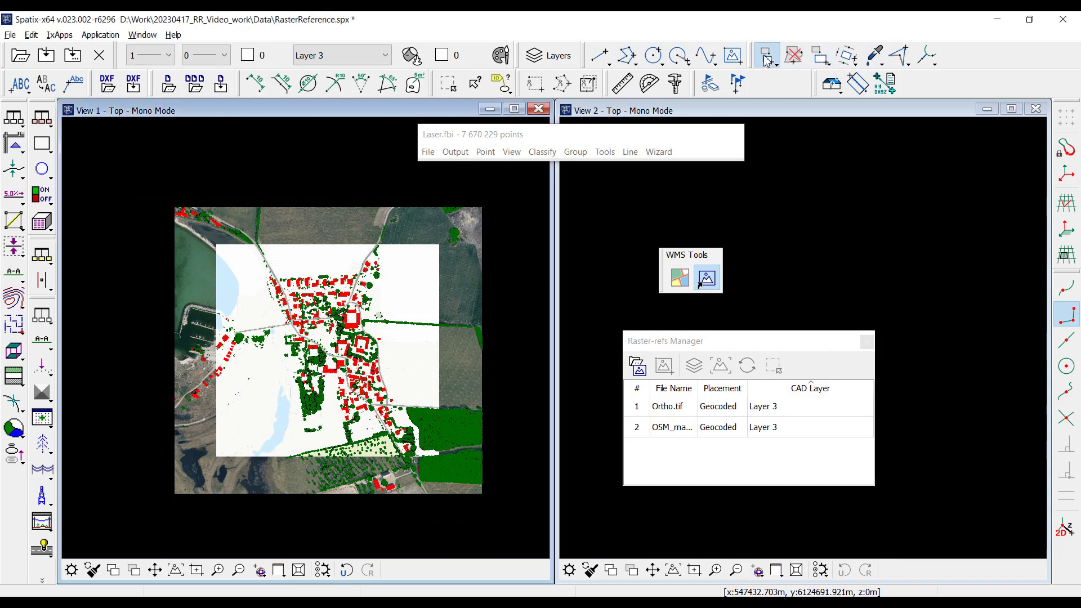
left_click(767, 57)
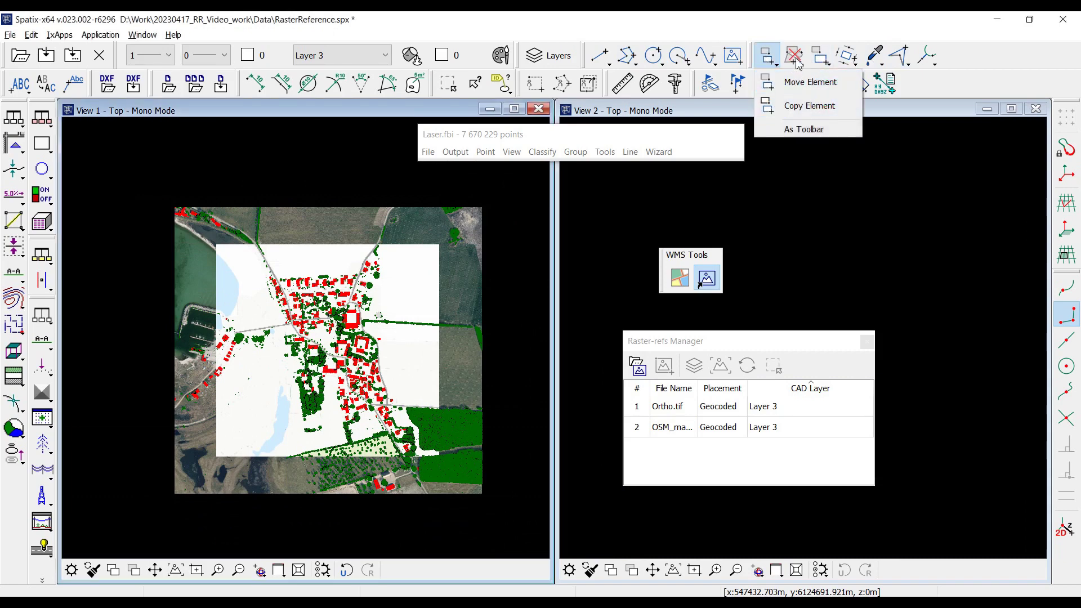
left_click(826, 35)
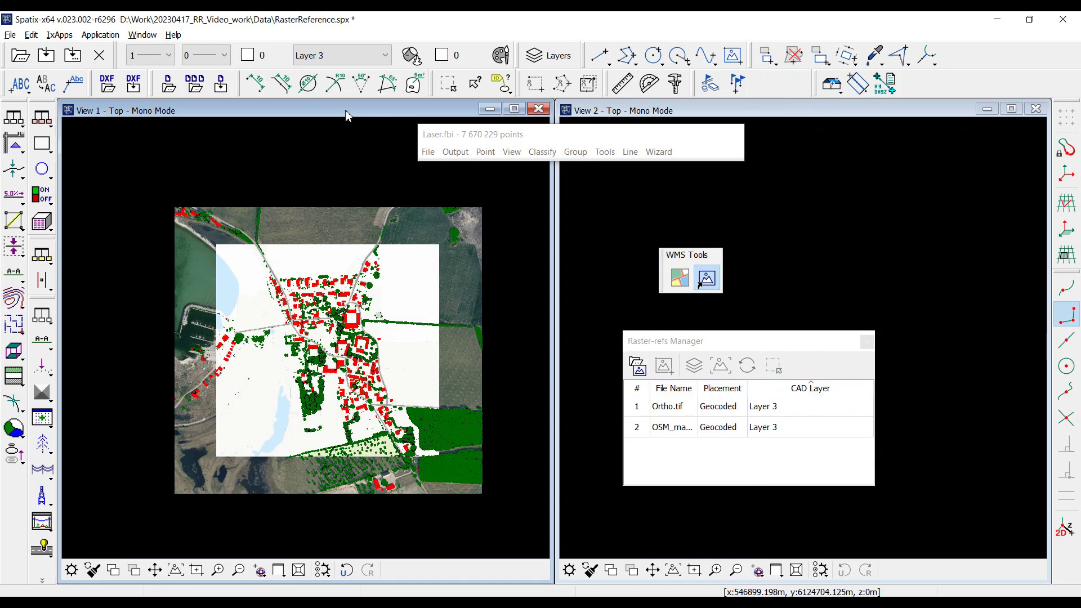
left_click(330, 62)
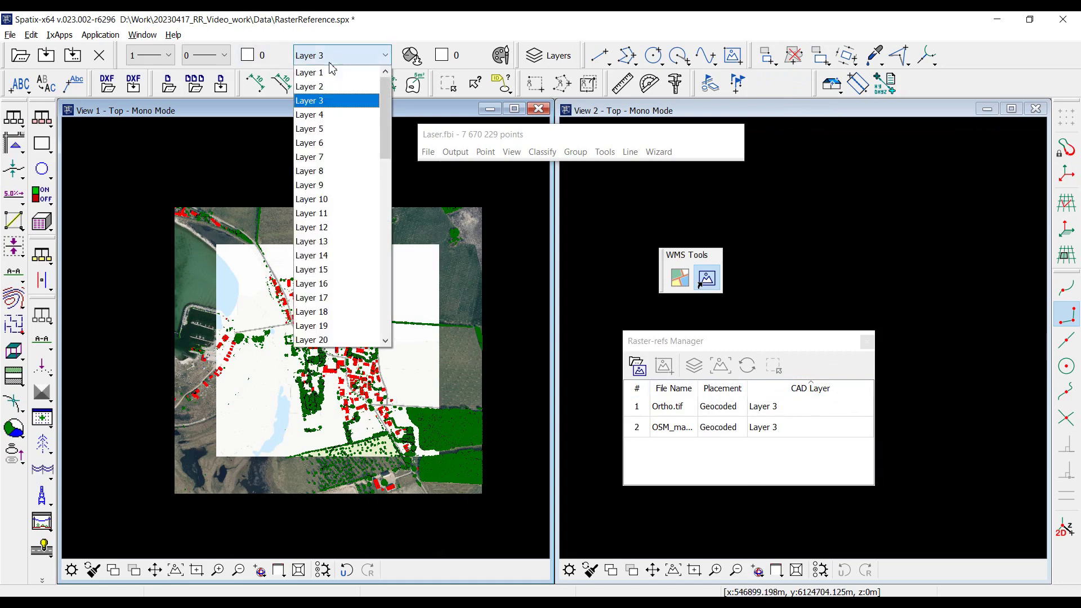
left_click(324, 101)
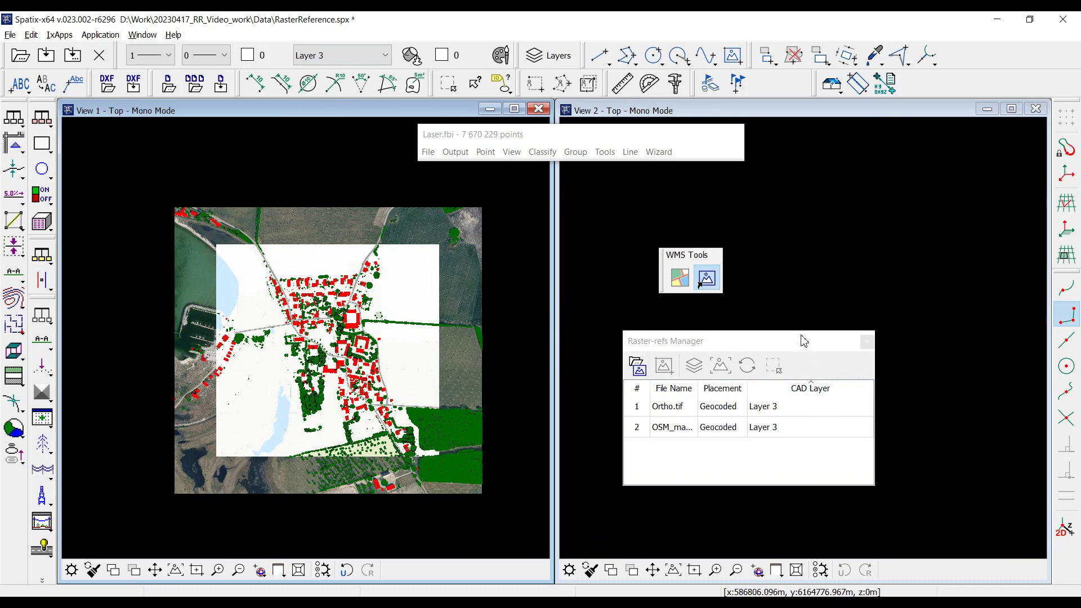
Move the Ortho.tif raster reference onto Layer 1.
left_click_drag(800, 342, 807, 331)
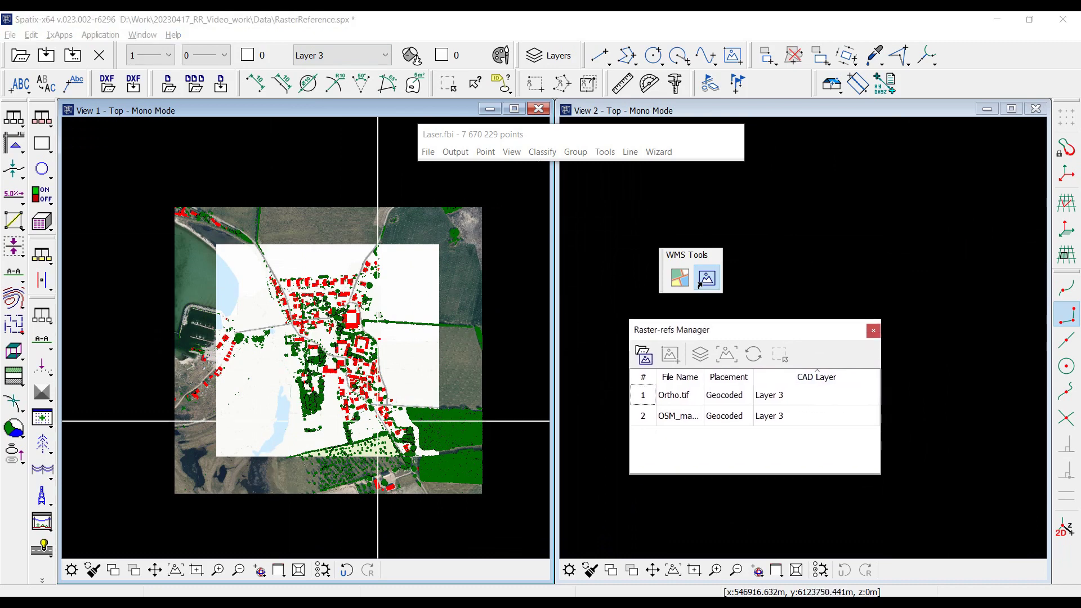
left_click(769, 400)
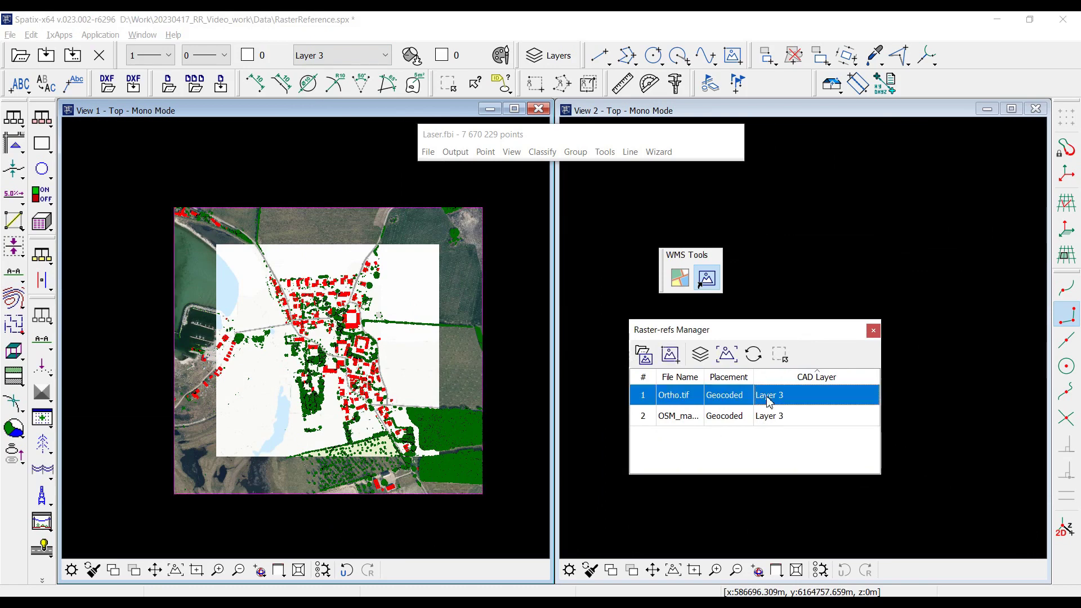
left_click(699, 355)
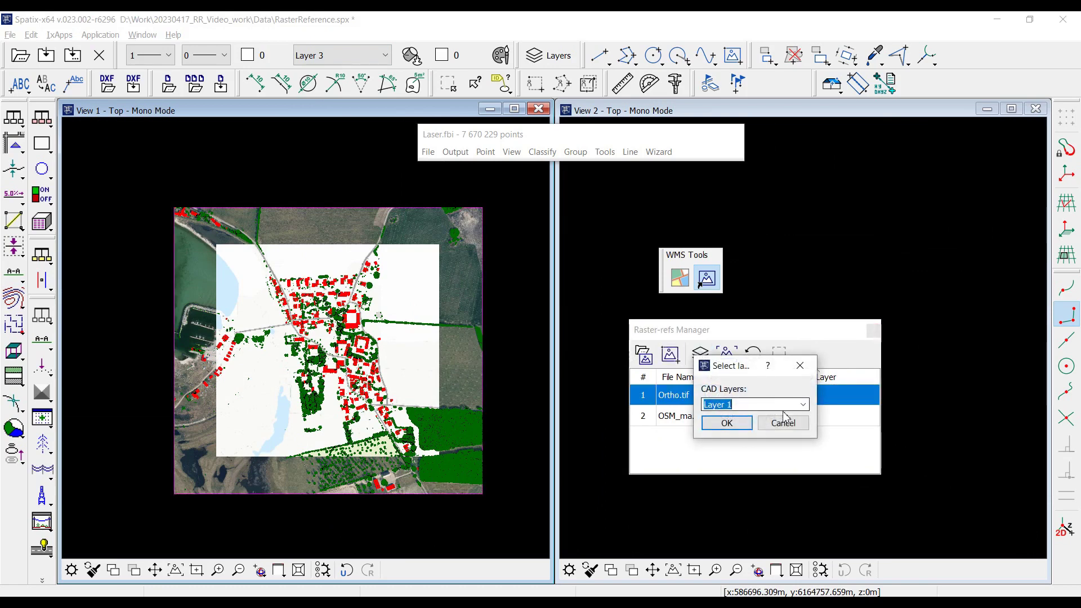
left_click(730, 424)
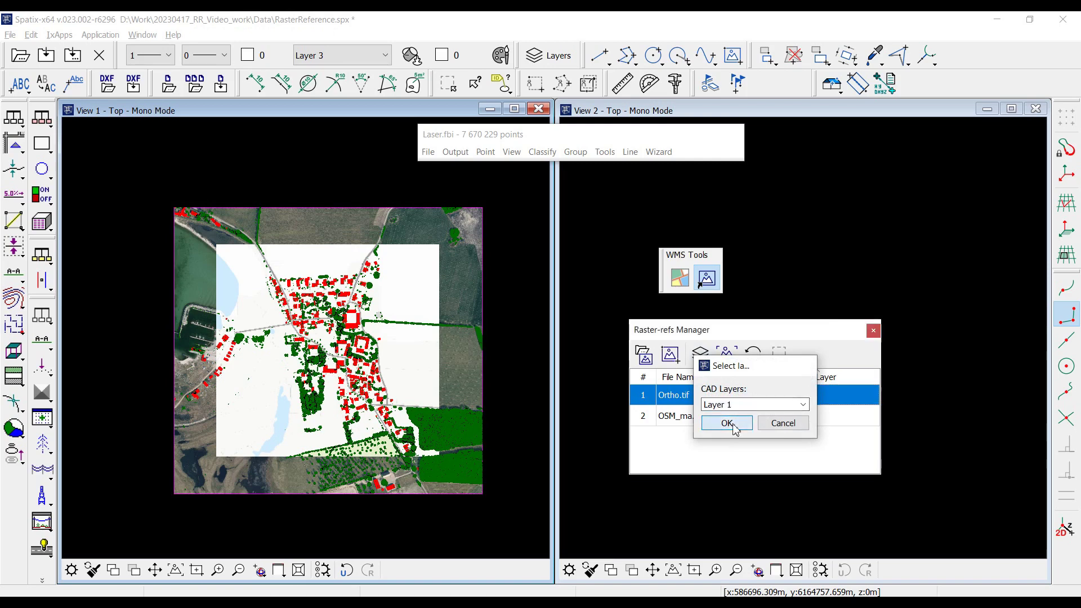
Move the OSM map raster reference onto Layer 2.
left_click(778, 418)
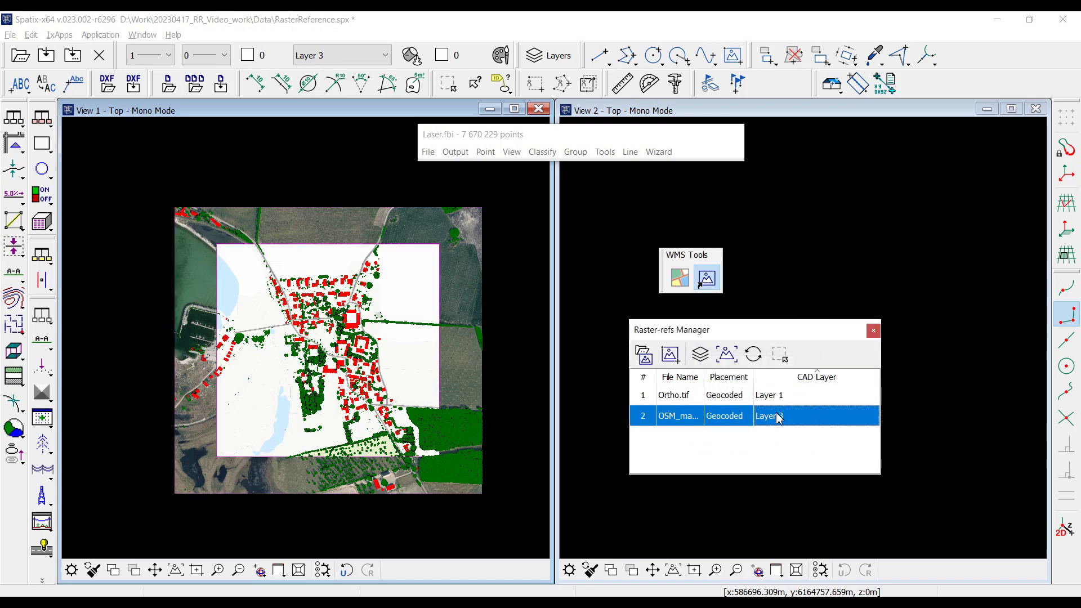
left_click(700, 354)
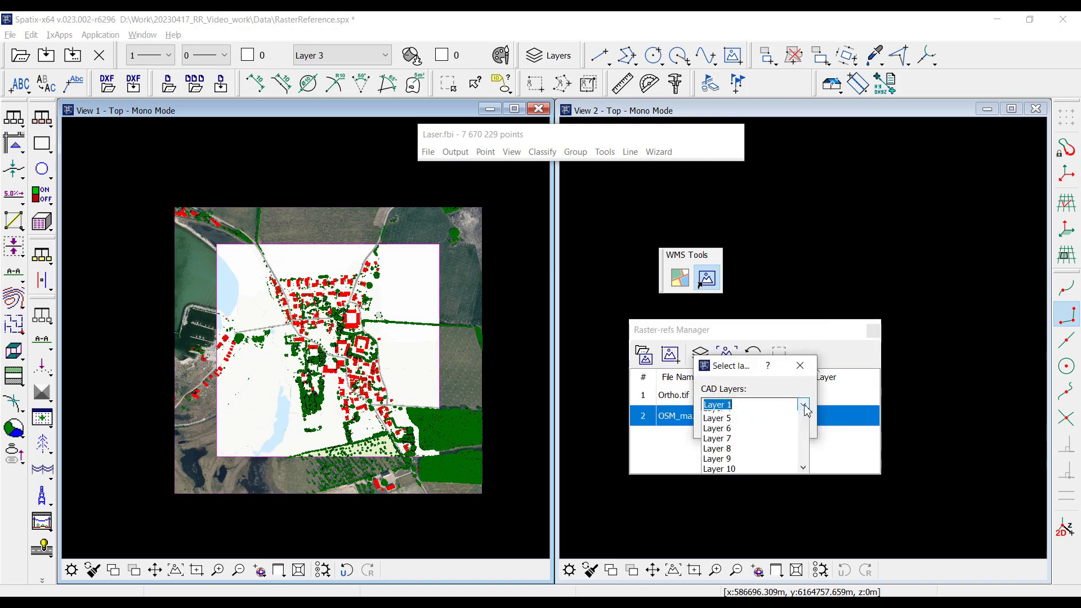
left_click(797, 401)
left_click(761, 426)
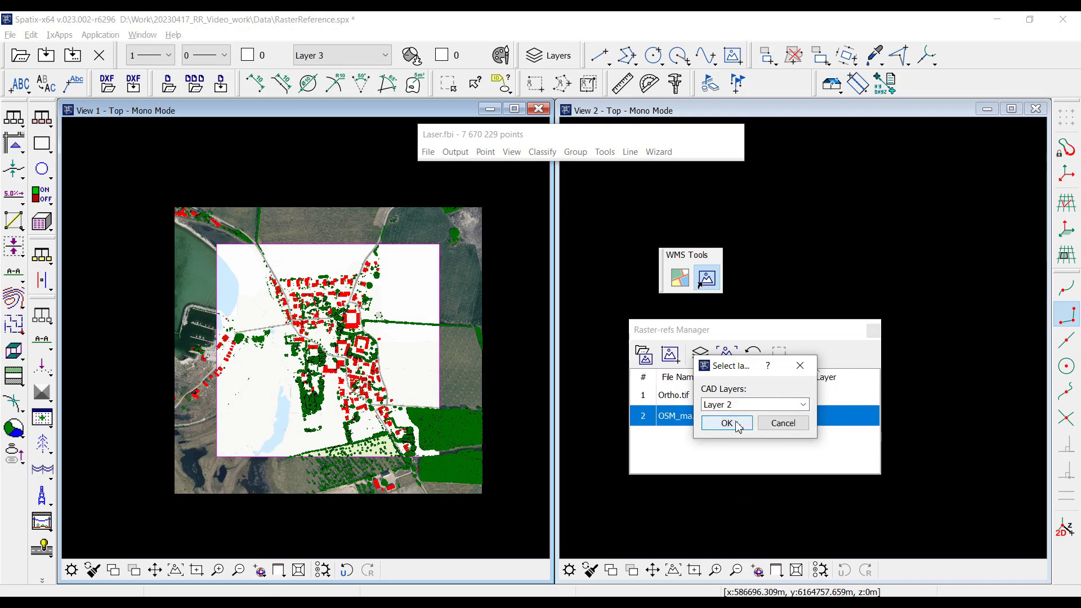
left_click(731, 424)
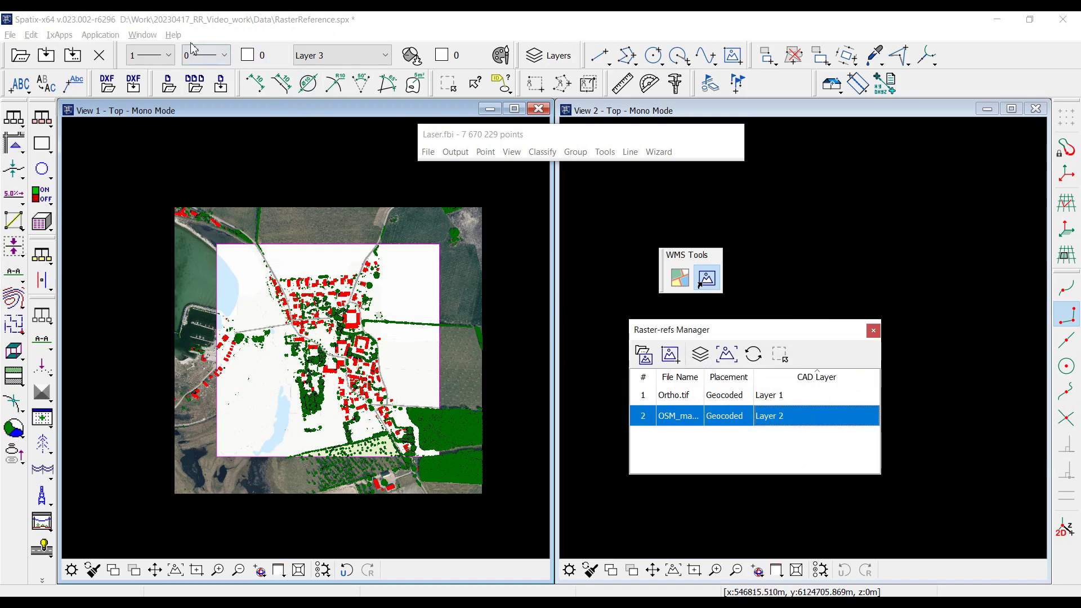
In Layer Manager, hide Layer 2 (OSM map) in View 1 and Layer 1 in View 2.
left_click(142, 34)
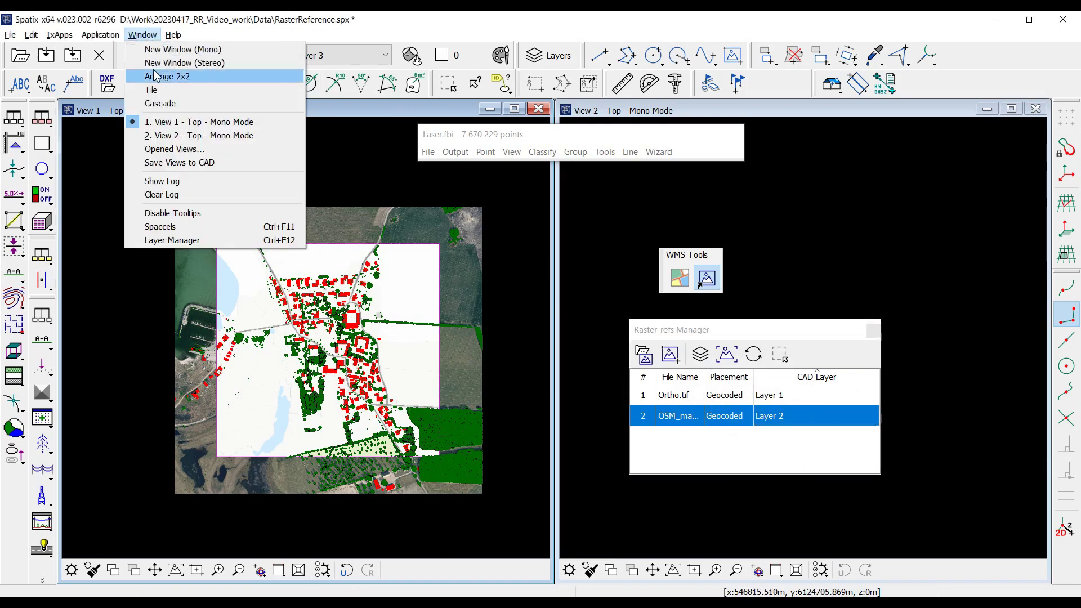
left_click(166, 238)
left_click_drag(853, 233, 692, 253)
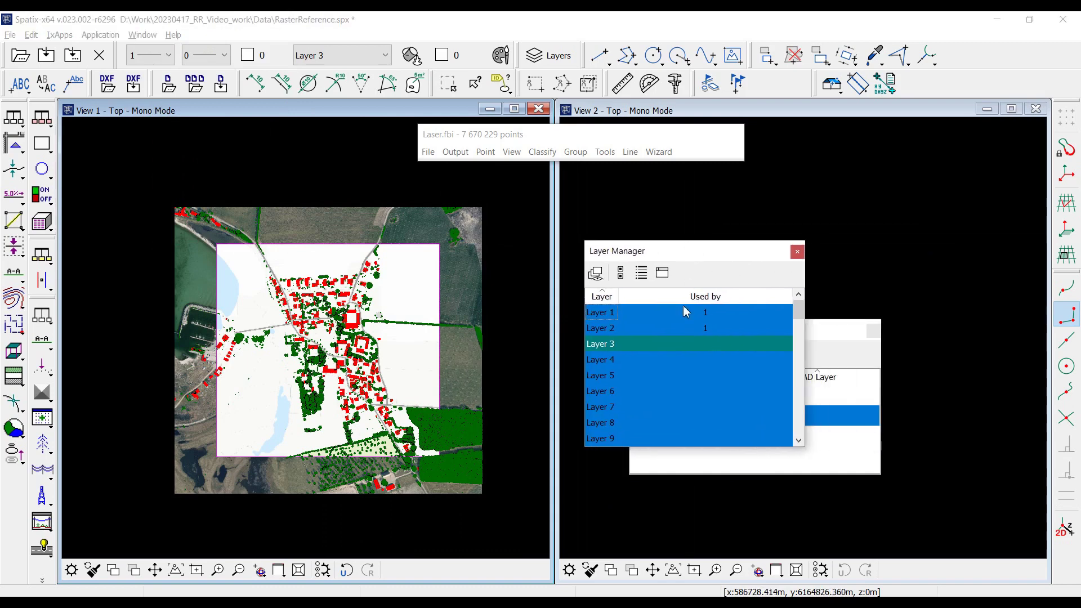
left_click(610, 333)
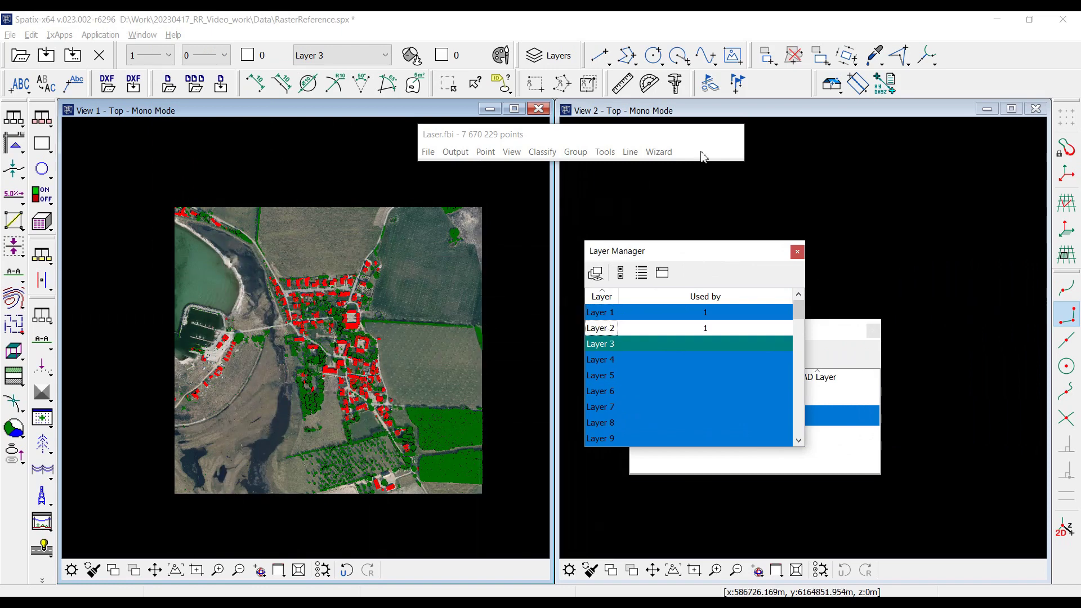
left_click(715, 110)
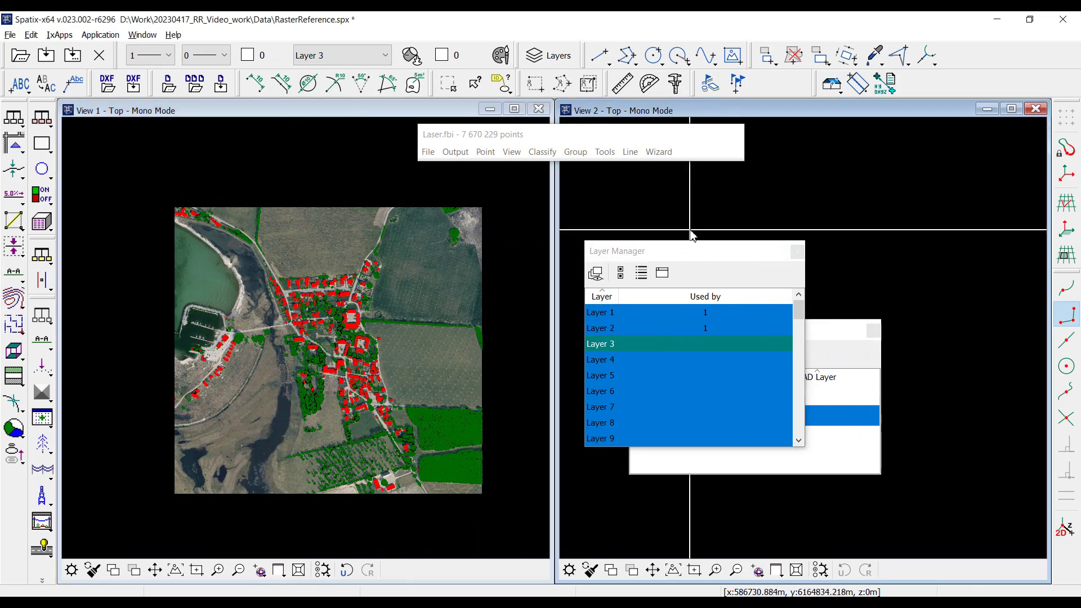
left_click(604, 318)
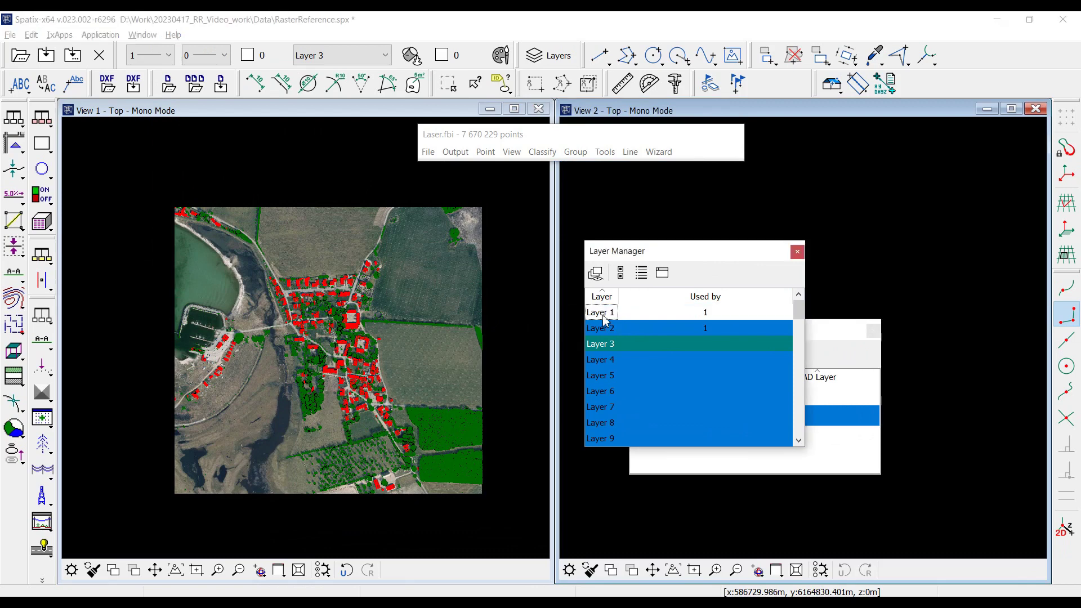
left_click(797, 253)
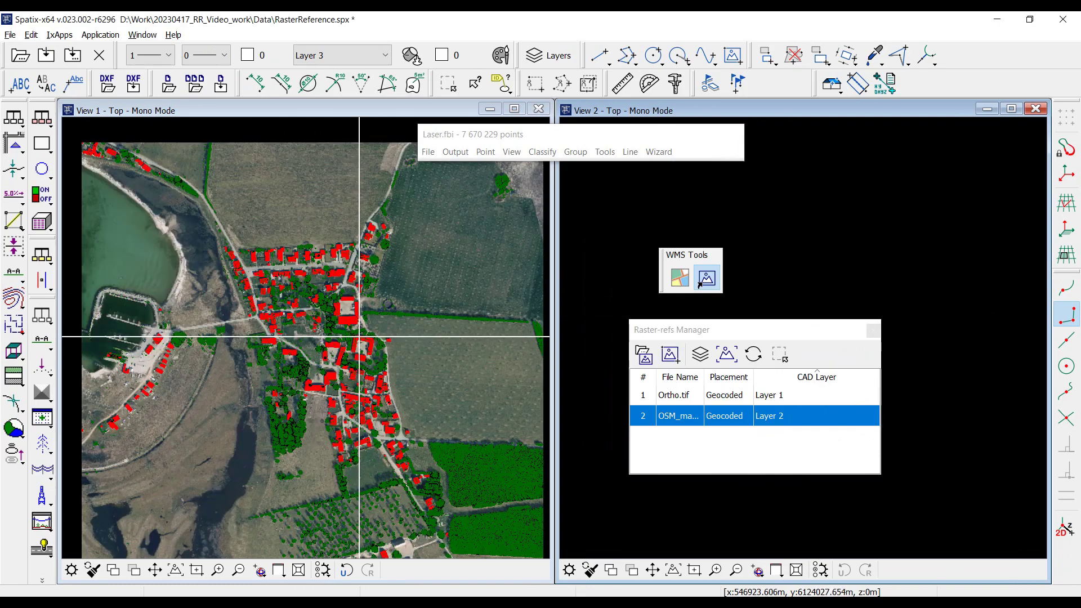
Zoom View 1 onto the village buildings and clone its view extent into View 2.
scroll(359, 337, "up", 2)
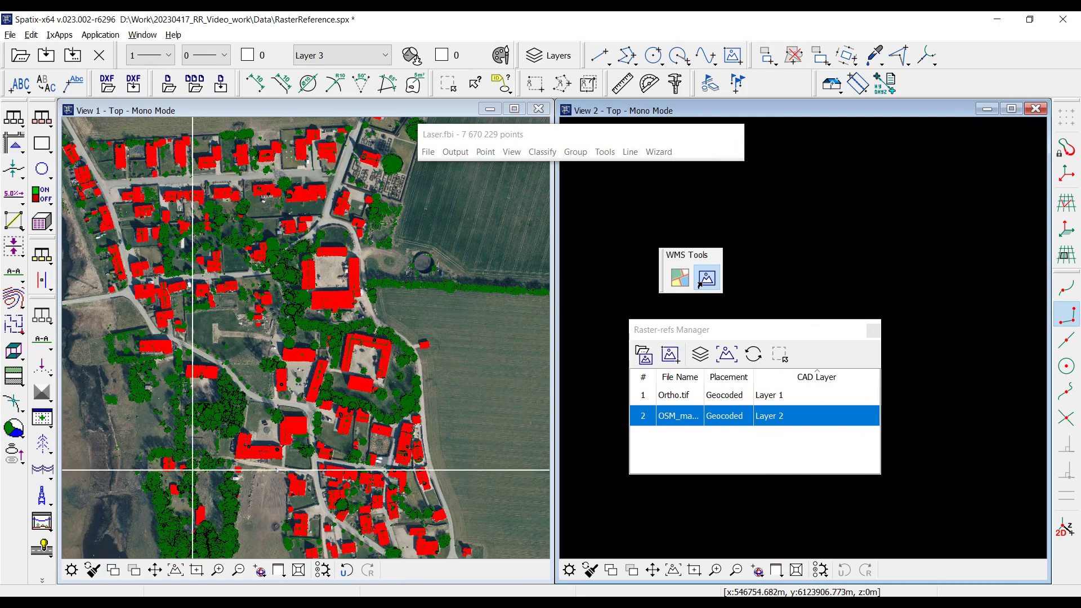
left_click(119, 574)
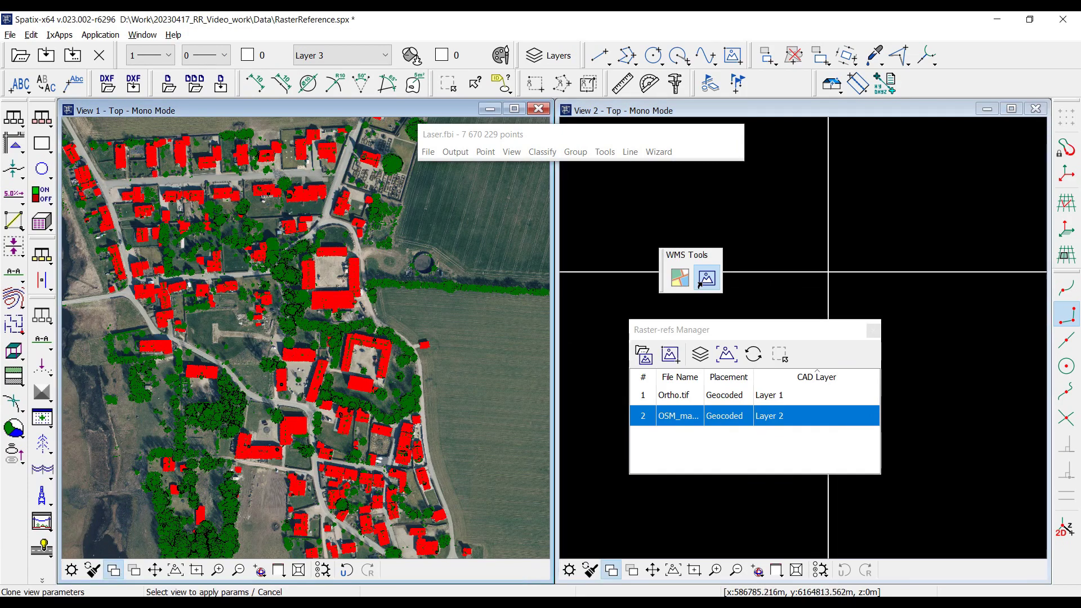
left_click(827, 264)
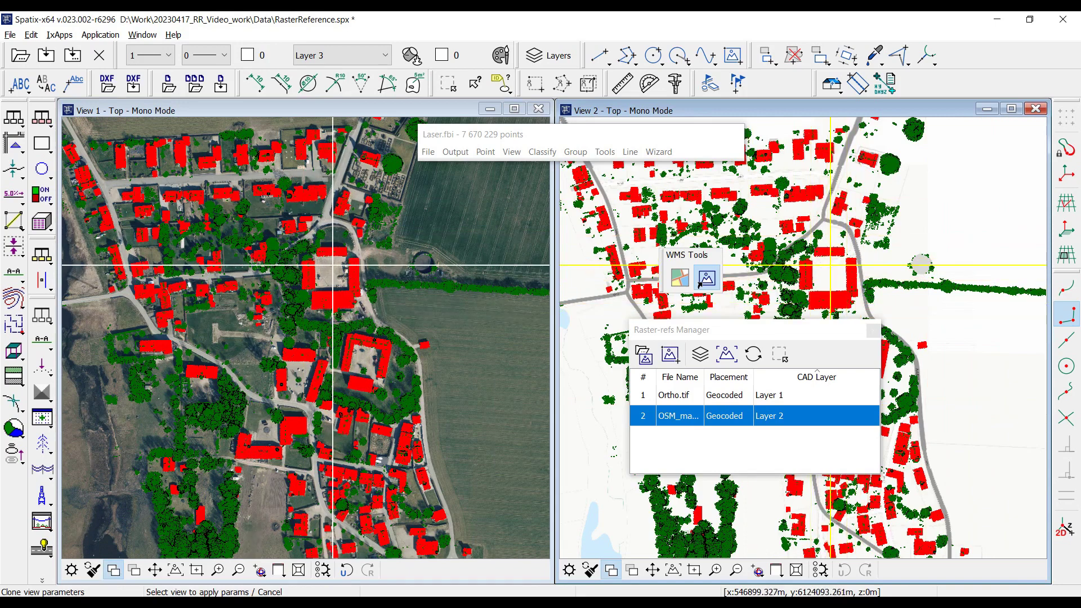
scroll(831, 264, "up", 3)
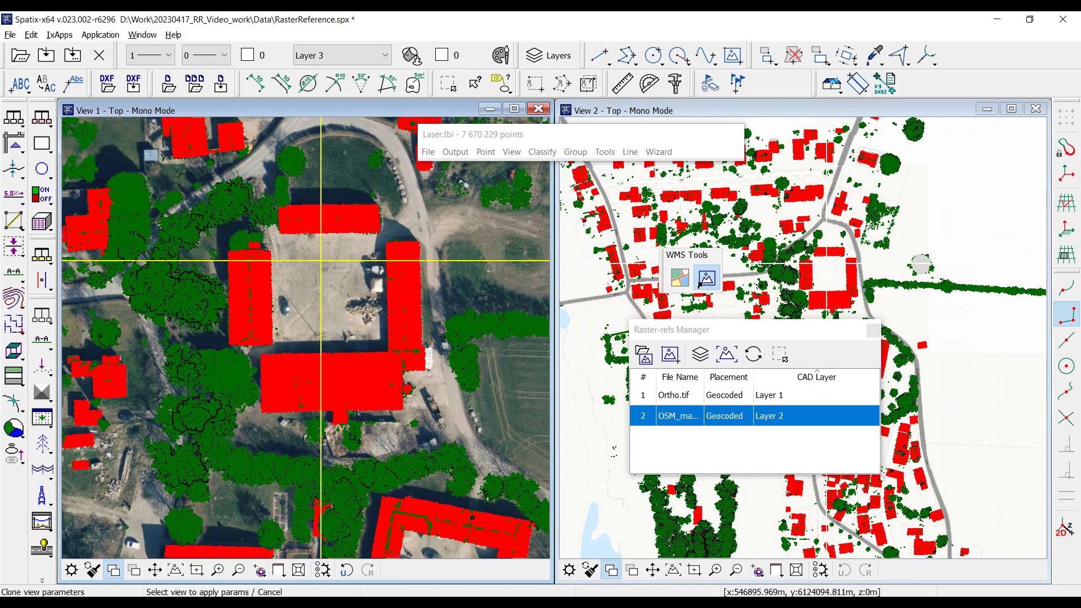
left_click(329, 298)
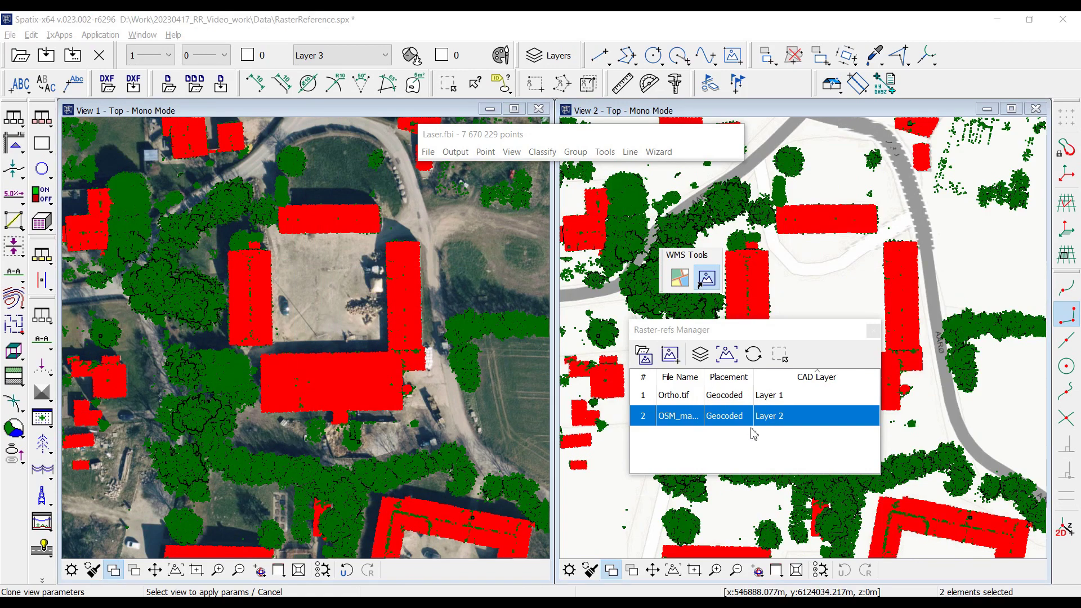
Select the Ortho.tif and OSM map raster references and delete both.
left_click(670, 400)
left_click(674, 417, "ctrl")
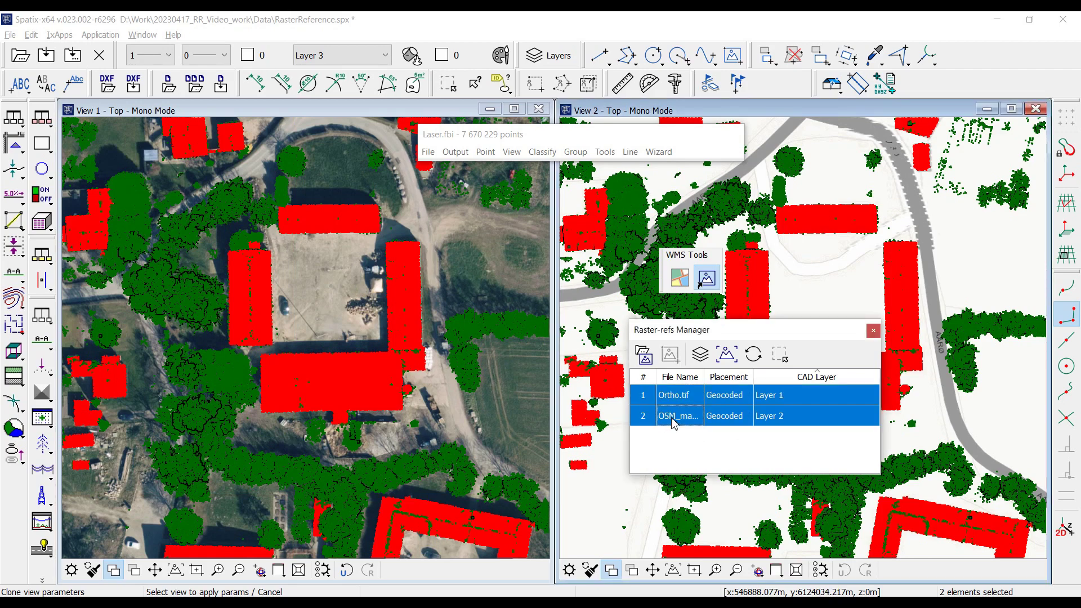
left_click(780, 355)
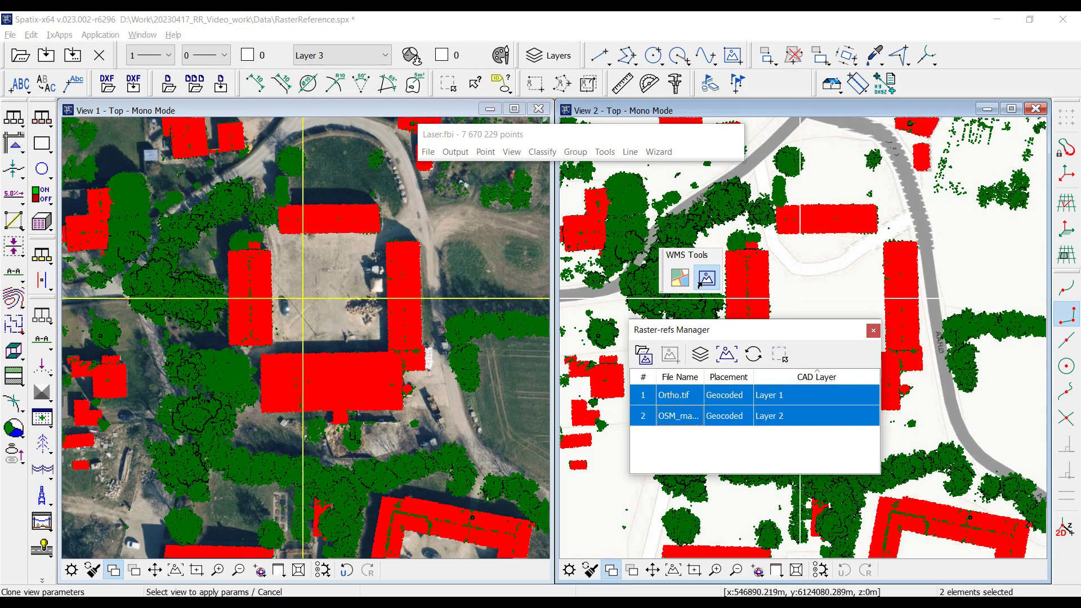
left_click(795, 60)
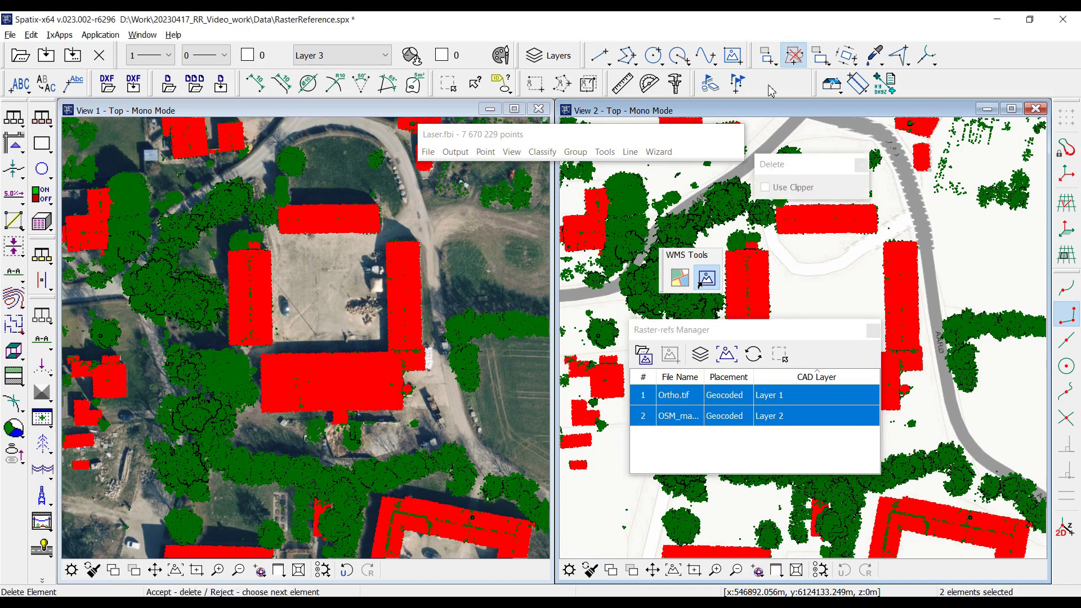
left_click(468, 229)
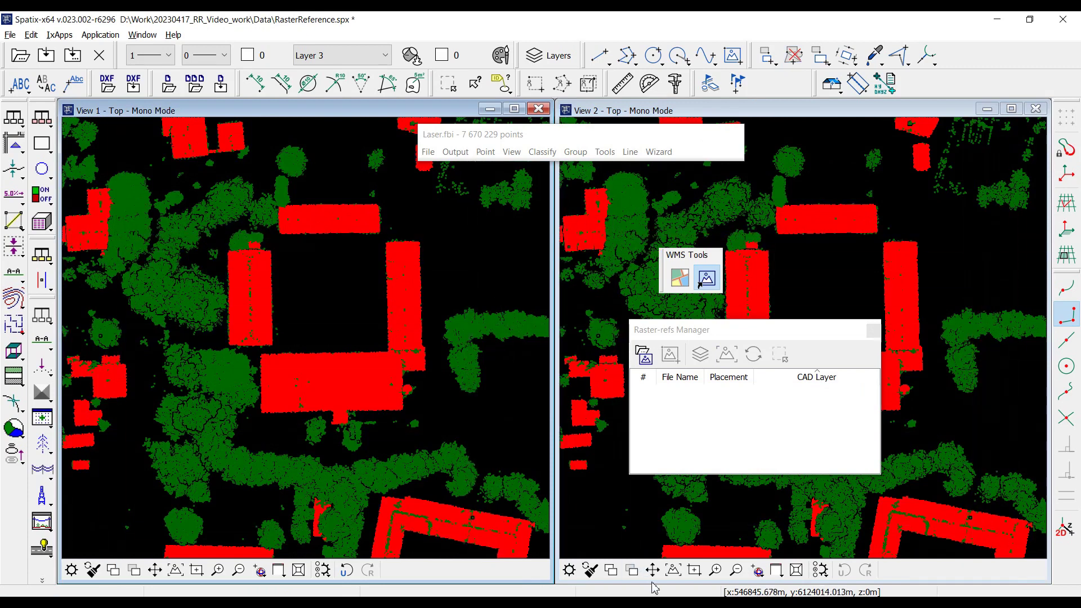
left_click(705, 278)
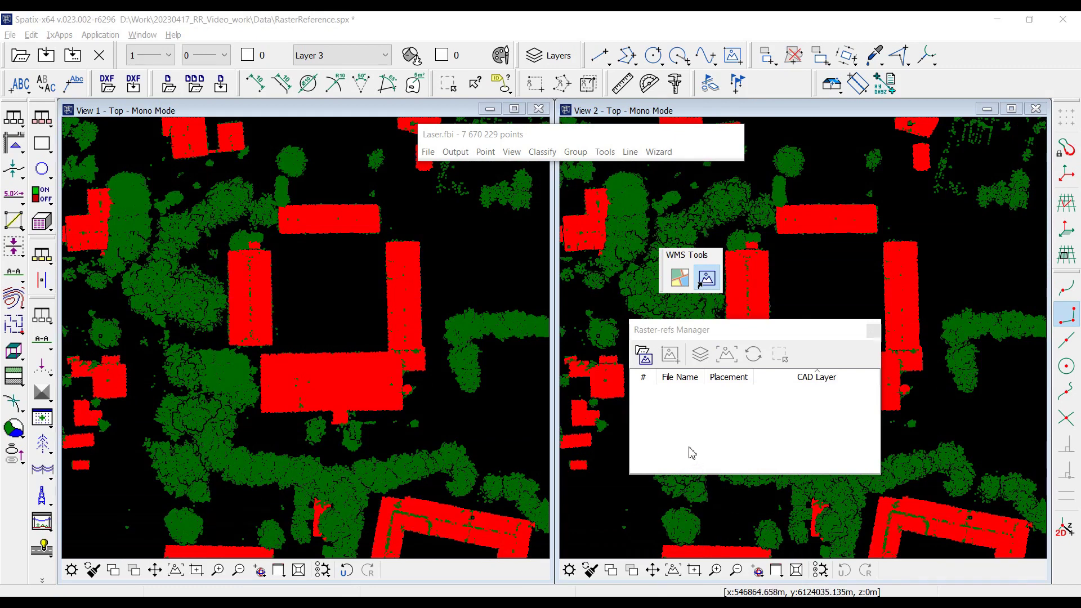
Attach Rail.webp from the Raster\draft folder as an unplaced raster reference.
left_click(643, 354)
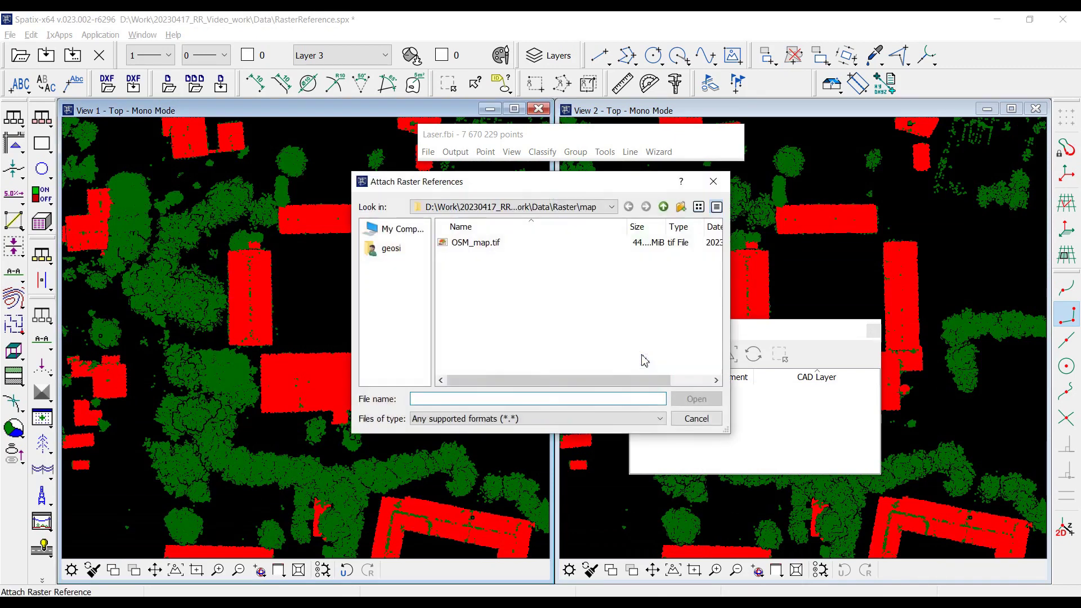
left_click(664, 207)
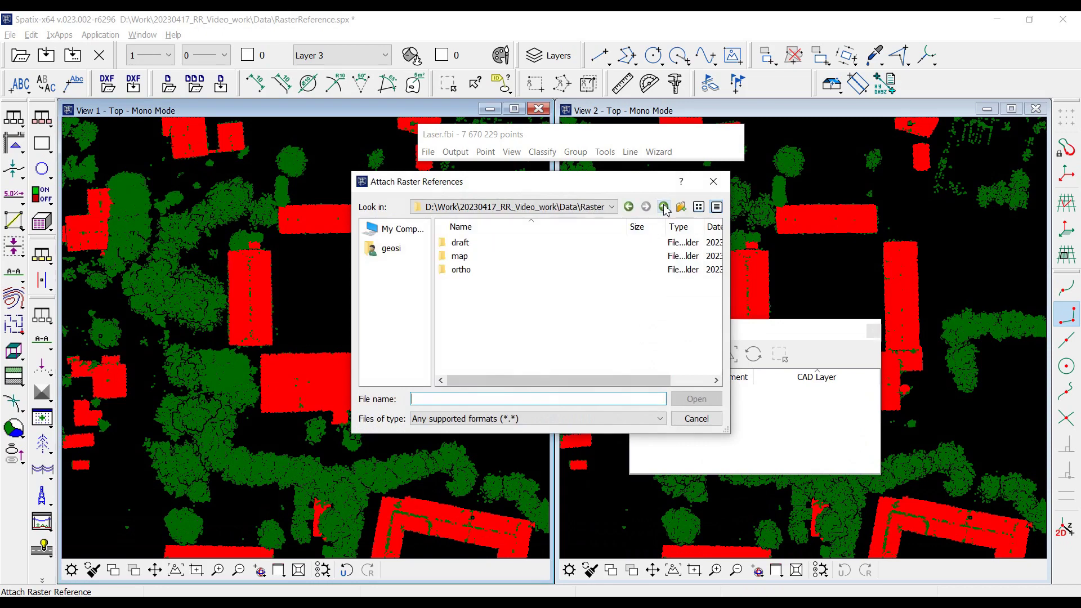
double_click(460, 243)
left_click(468, 244)
left_click(696, 400)
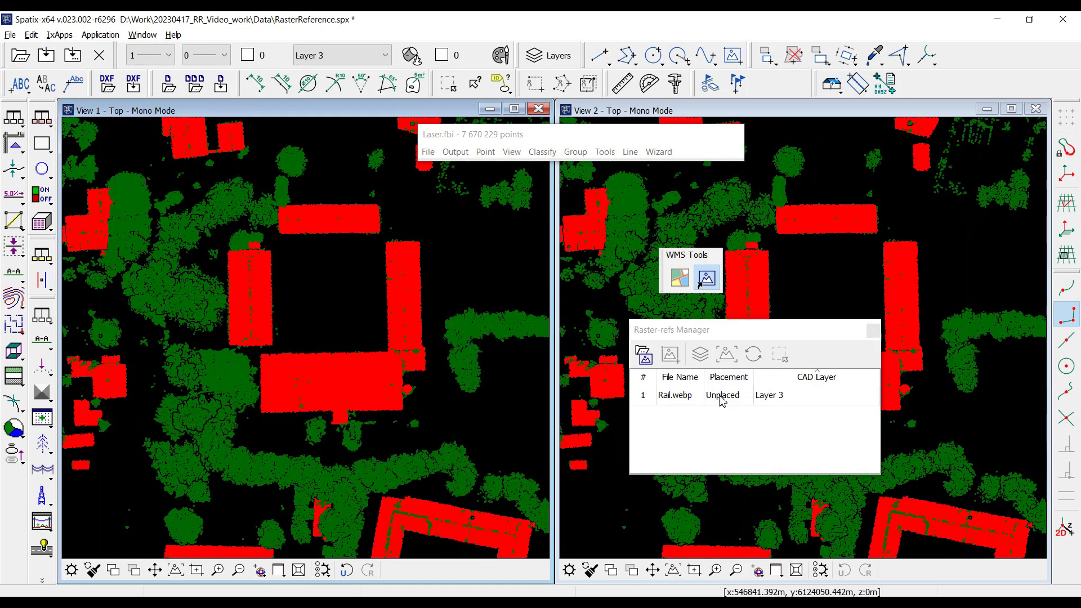
Fit the Rail.webp raster into View 1 with Fit to View.
left_click(722, 397)
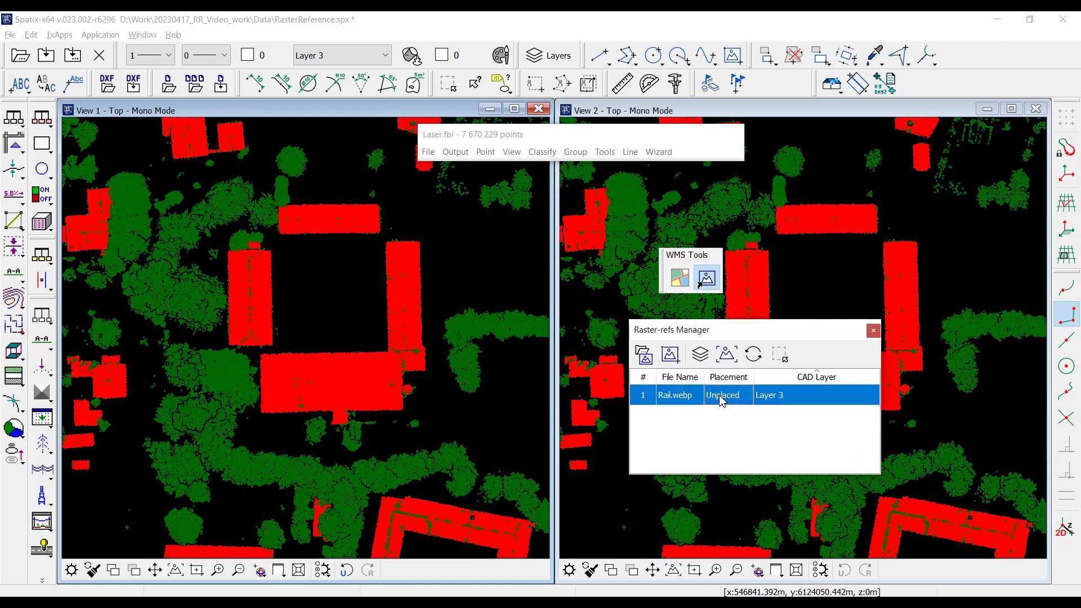
left_click(732, 363)
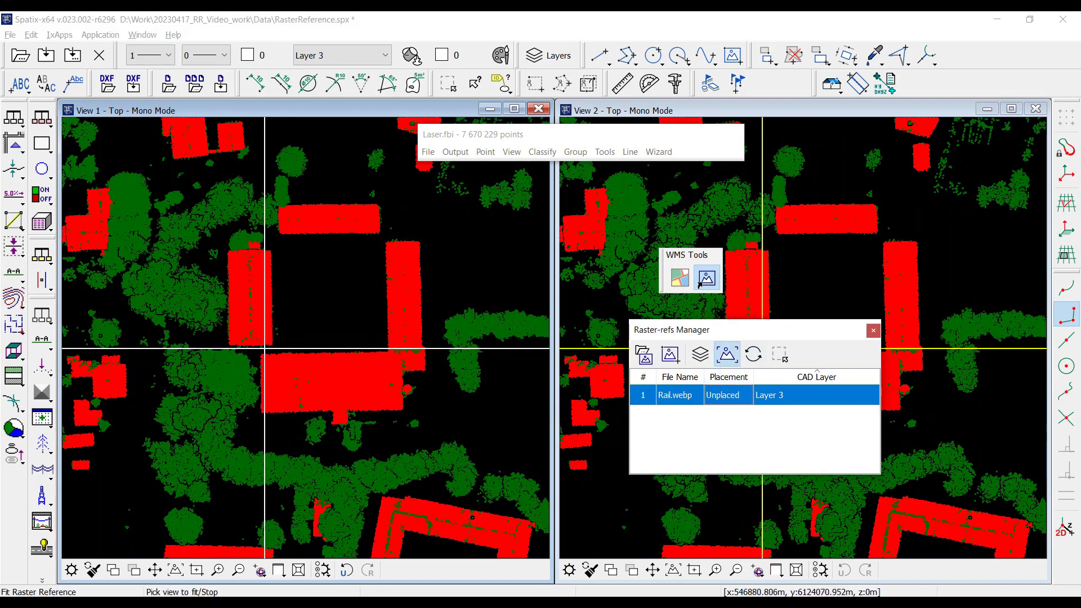
left_click(284, 357)
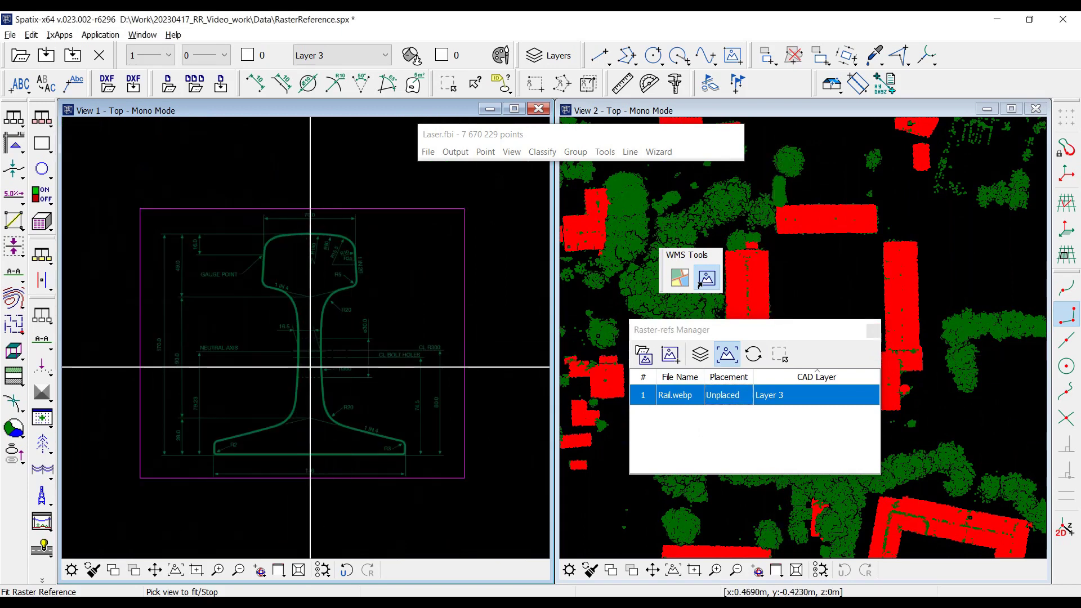
right_click(309, 367)
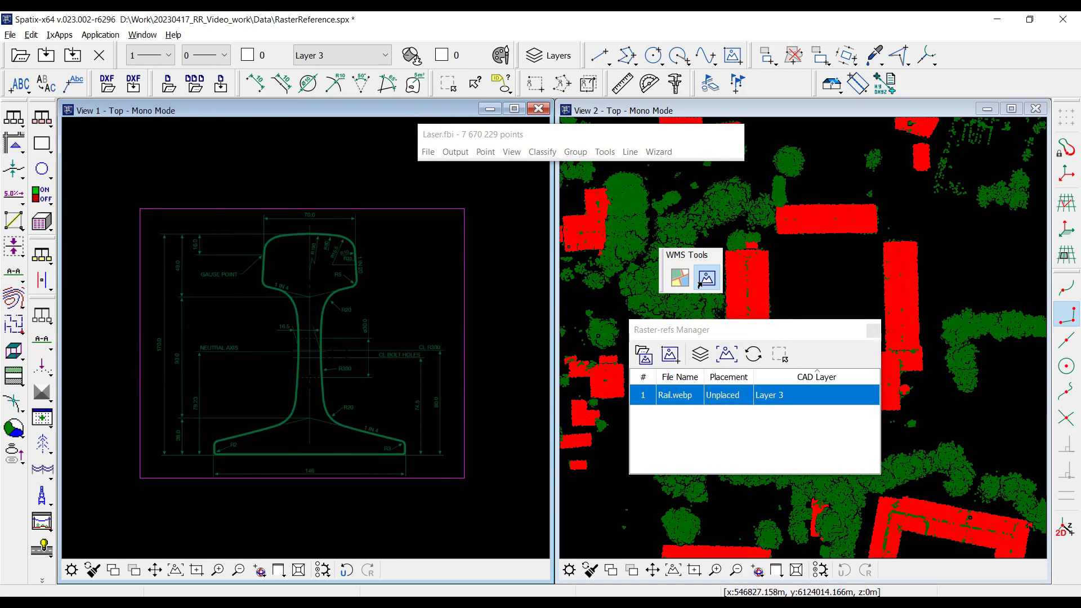
scroll(323, 316, "down", 3)
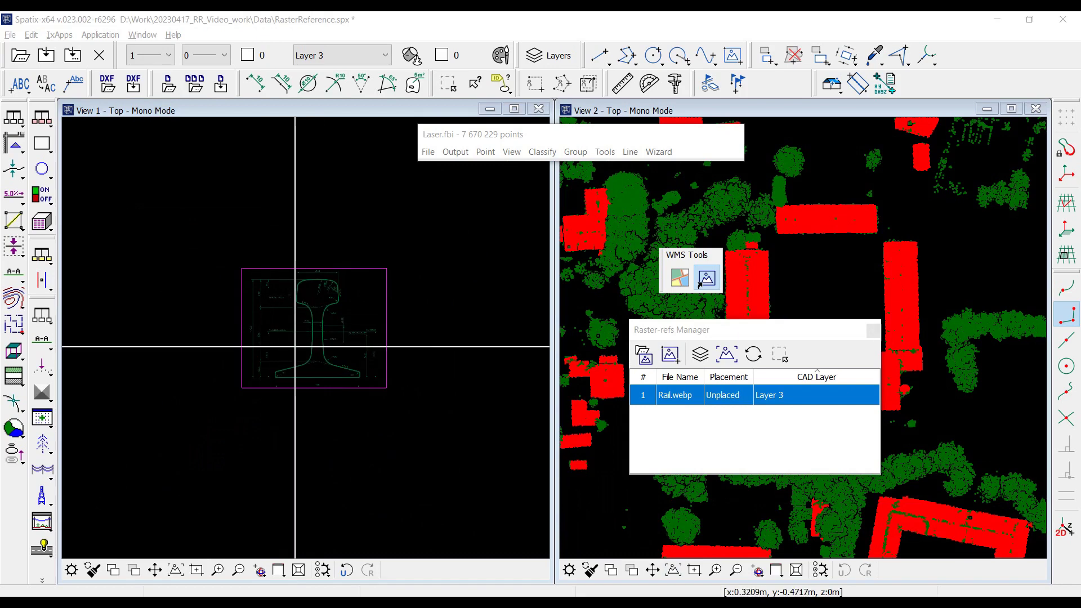
Place Rail.webp by hand in View 1, redrawing its box smaller after a first corner pair.
left_click(670, 364)
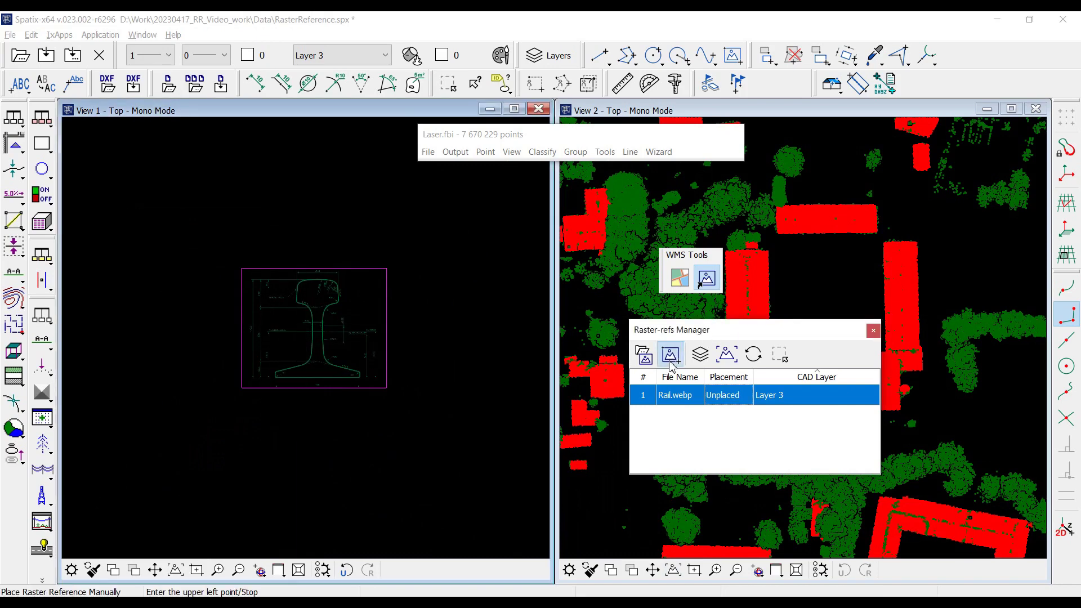
scroll(326, 394, "down", 2)
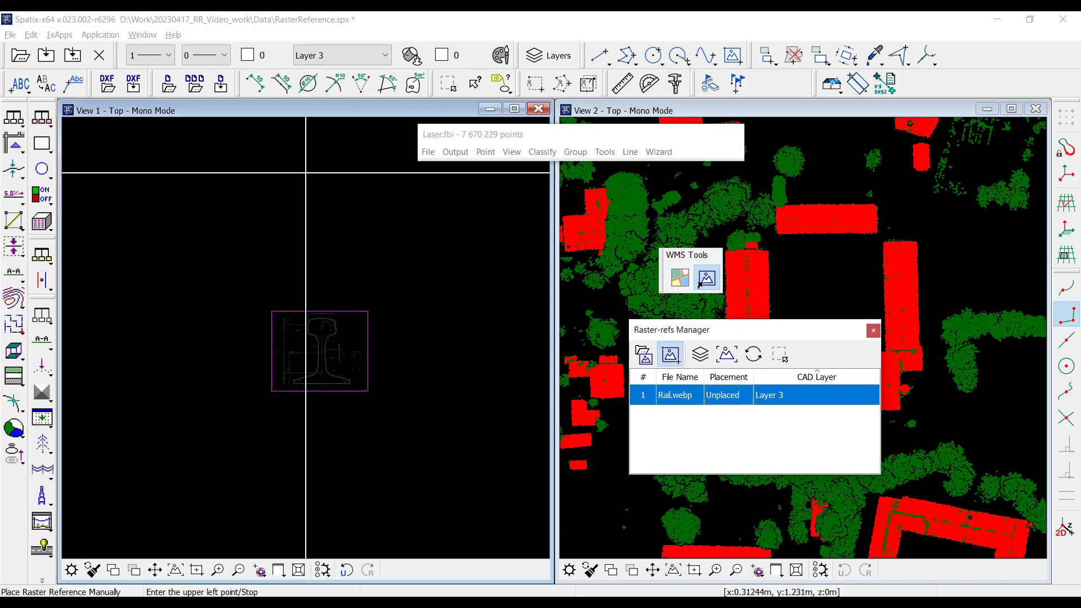
left_click(289, 139)
left_click(397, 228)
left_click(412, 280)
left_click(448, 312)
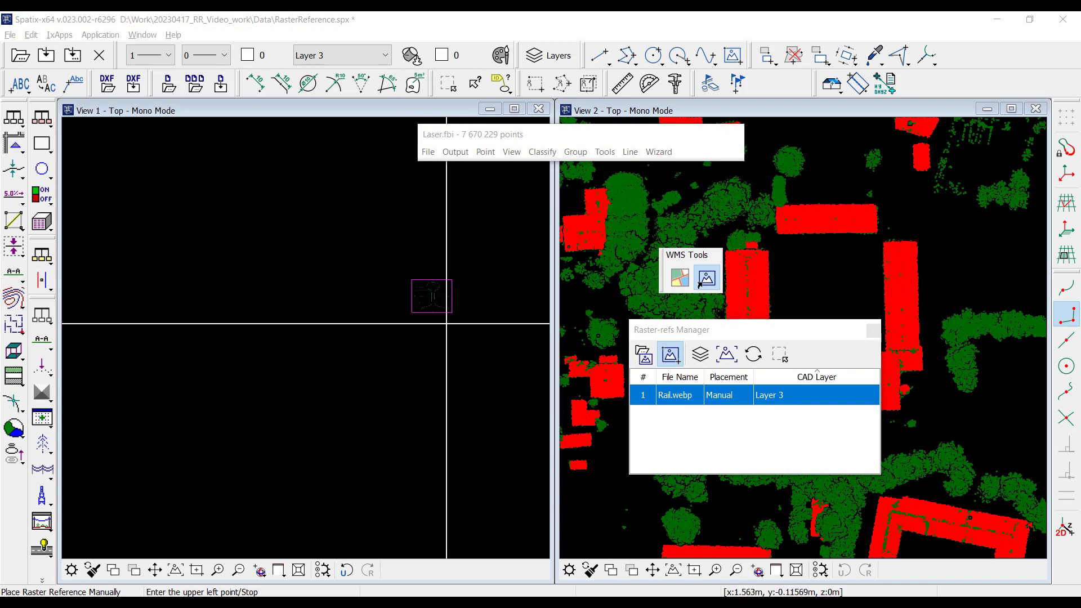
scroll(447, 295, "up", 3)
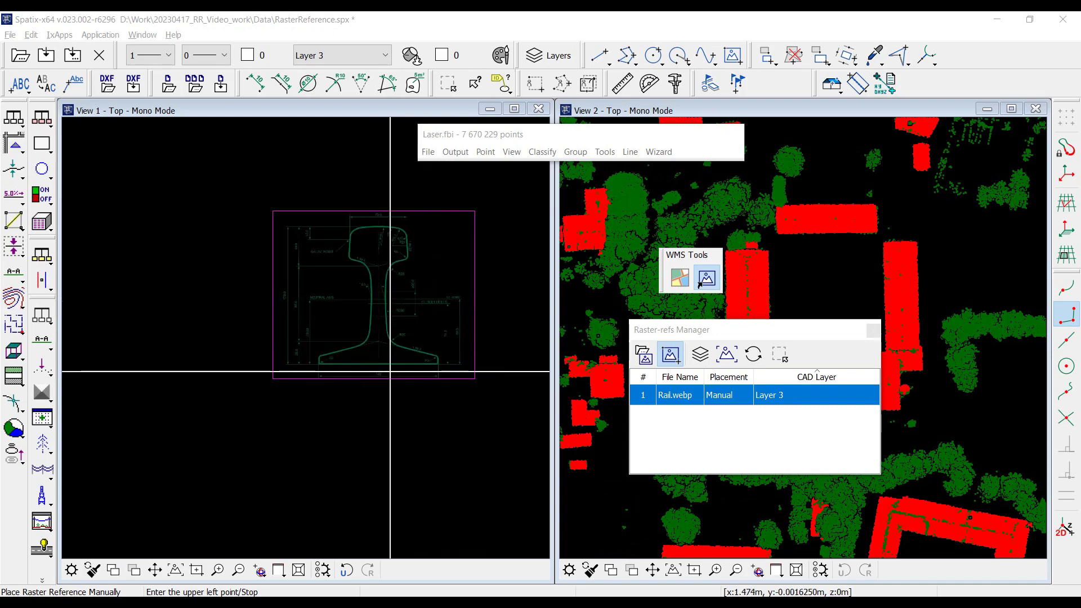
scroll(384, 372, "up", 3)
scroll(371, 356, "up", 3)
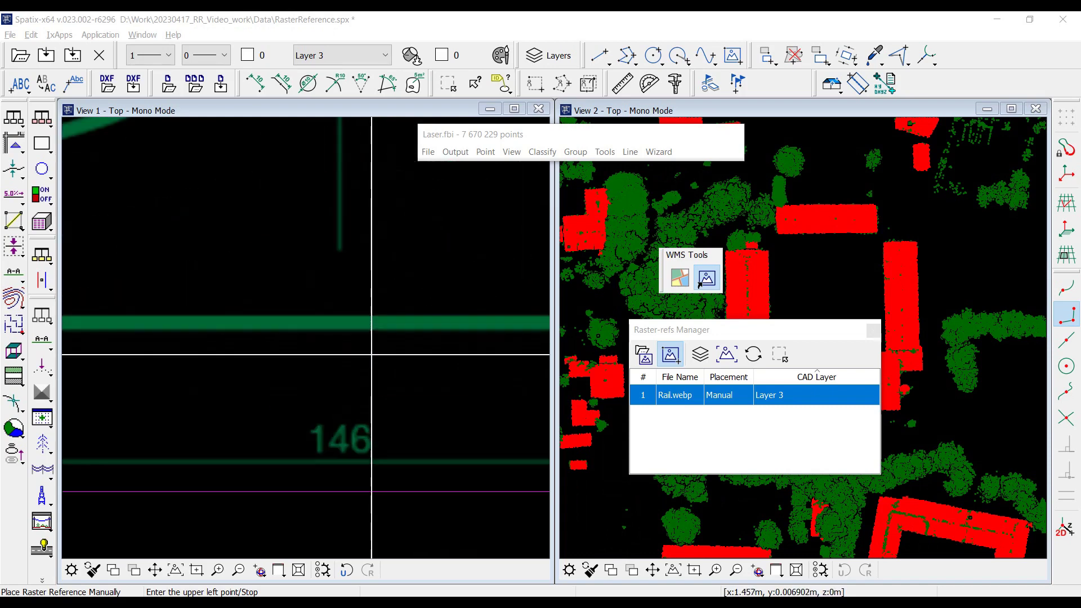
scroll(363, 355, "down", 2)
scroll(478, 340, "down", 2)
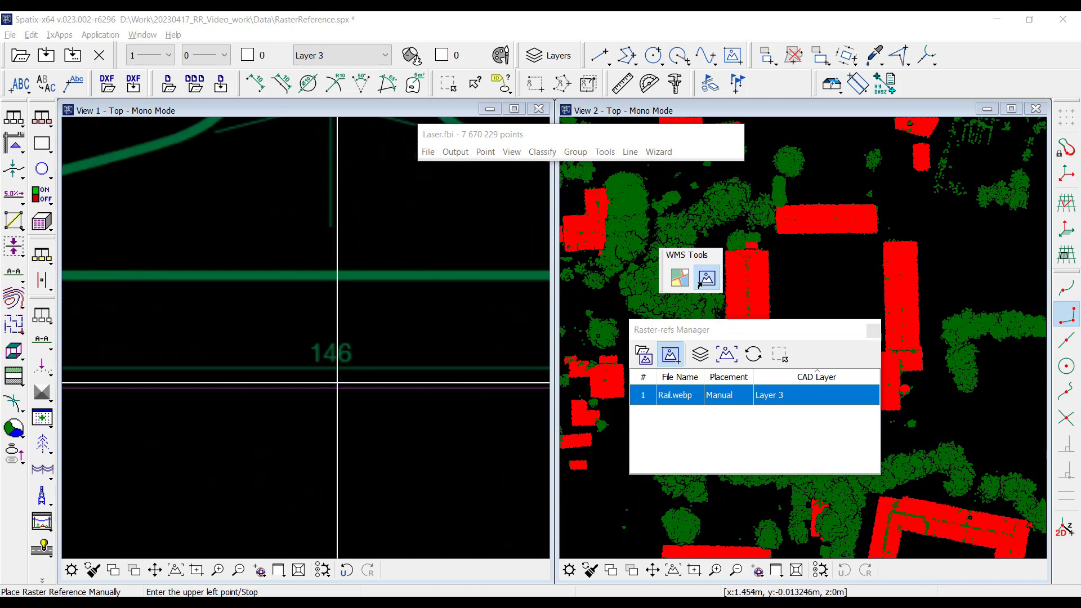
scroll(338, 380, "up", 2)
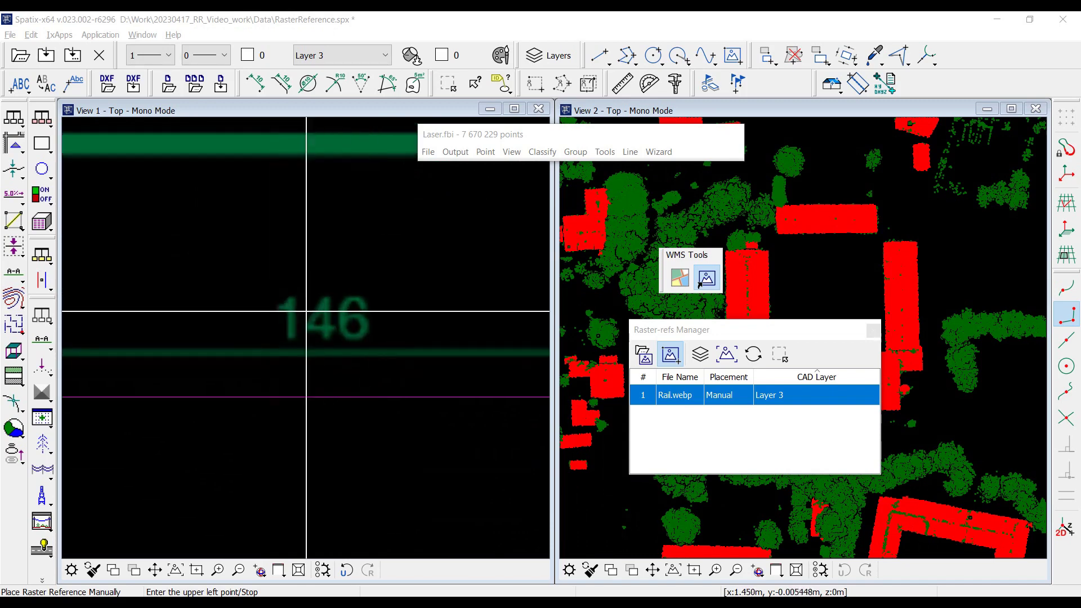
scroll(322, 312, "down", 3)
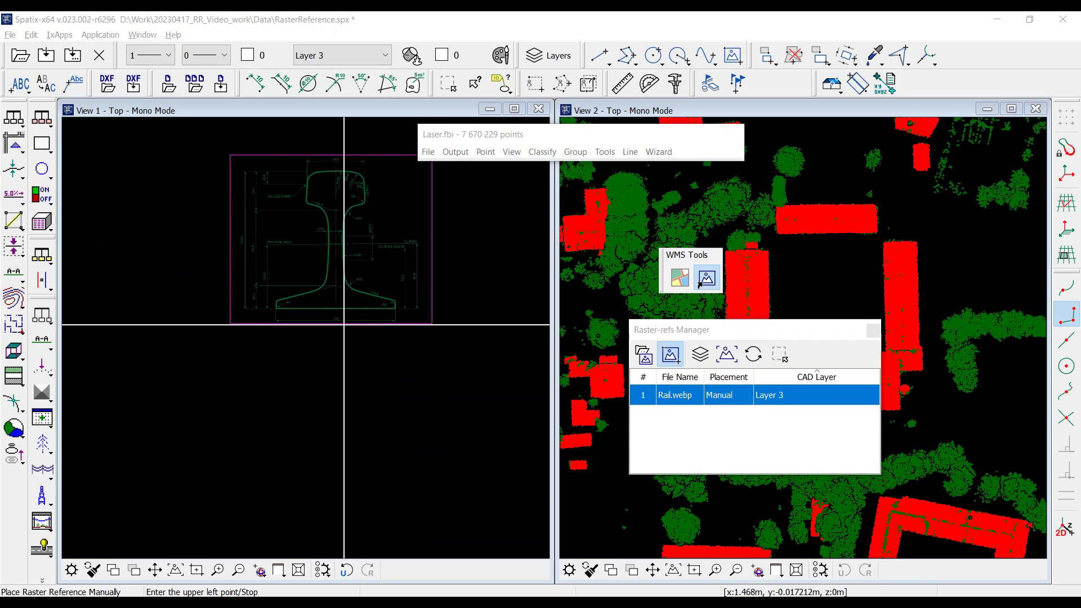
Set line weight 5 and red colour, and lock drawing to the X axis.
left_click(147, 56)
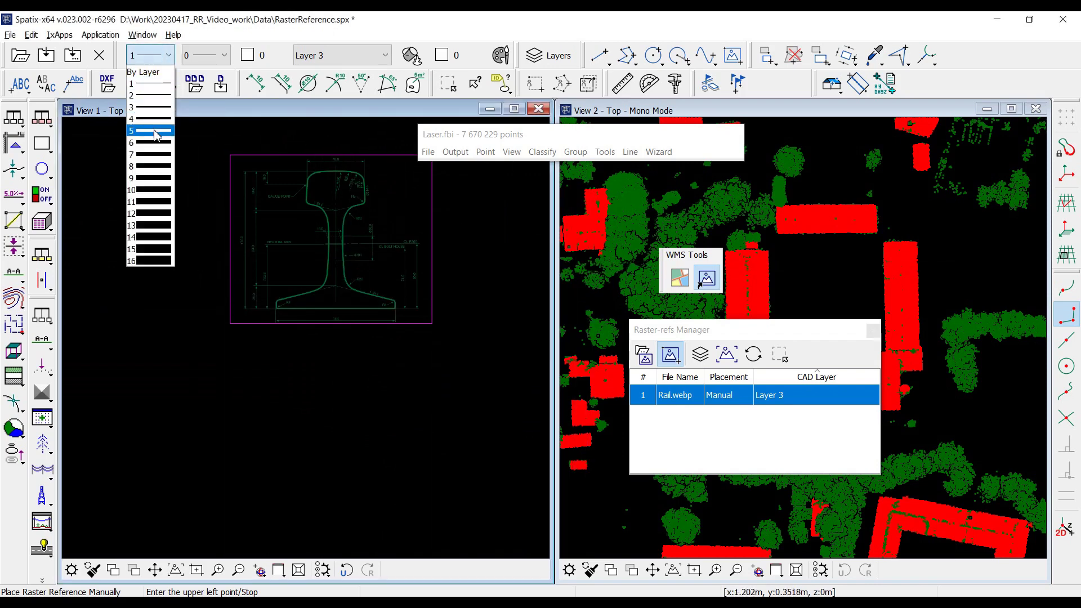
left_click(156, 133)
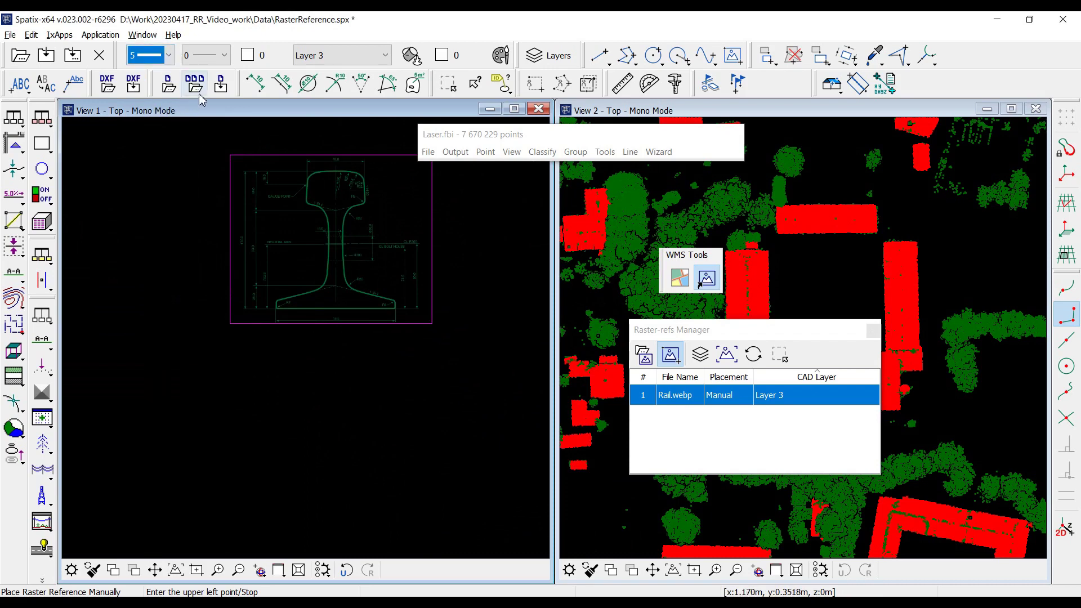
left_click(258, 56)
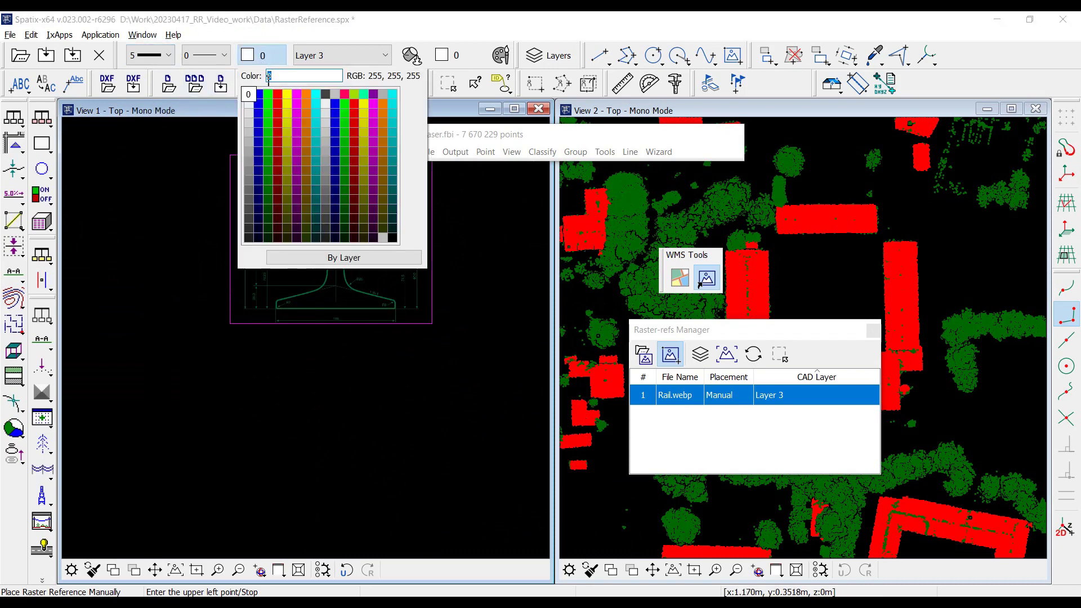
left_click(277, 94)
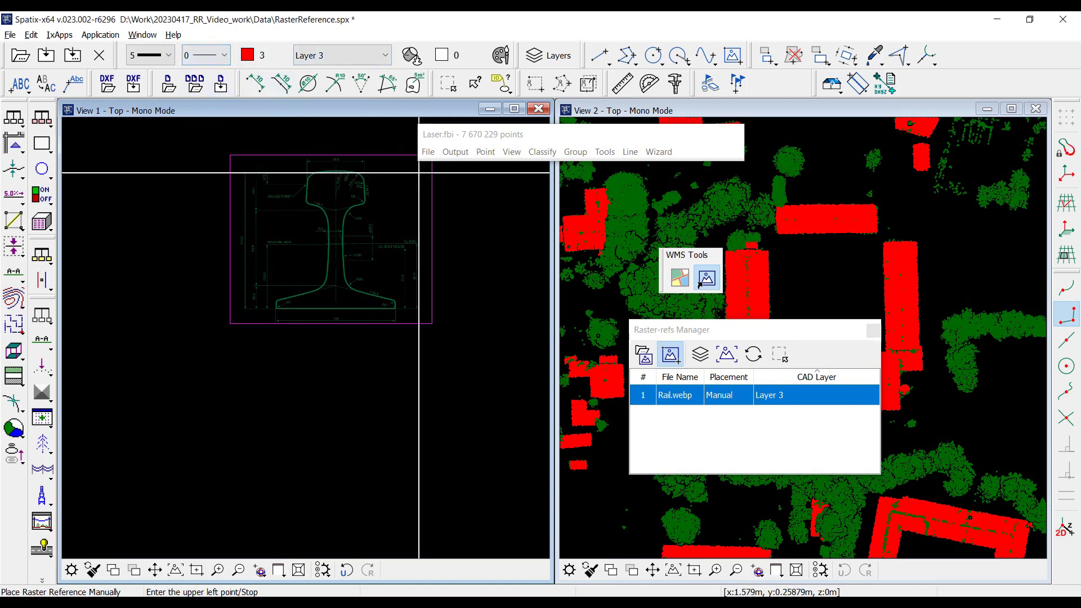
left_click(1070, 182)
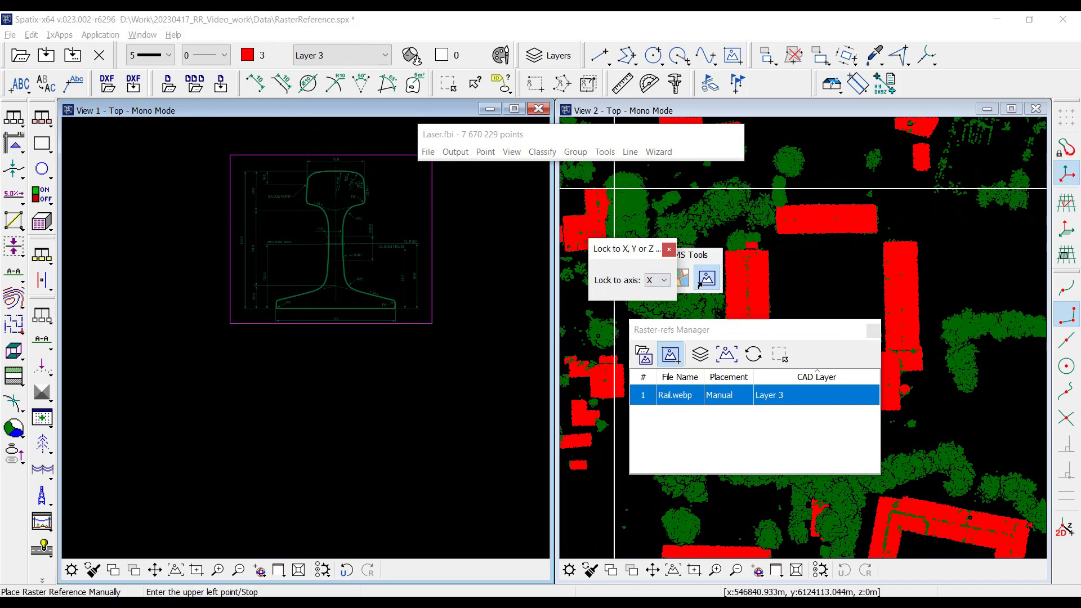
Draw a horizontal line of fixed length 0.146 below the rail drawing.
left_click(600, 56)
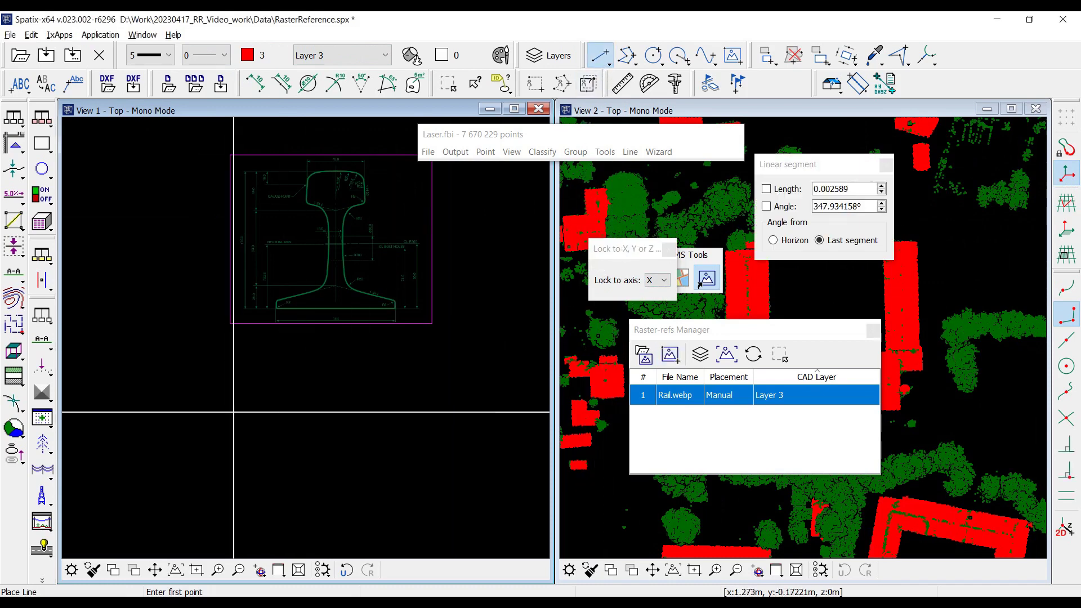
left_click(223, 404)
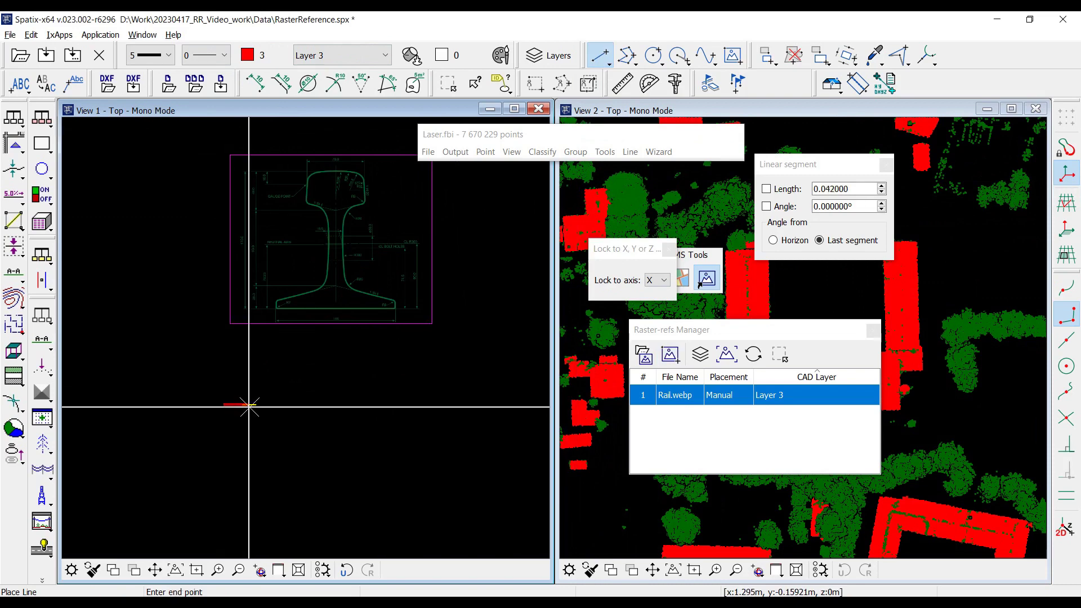
left_click(767, 190)
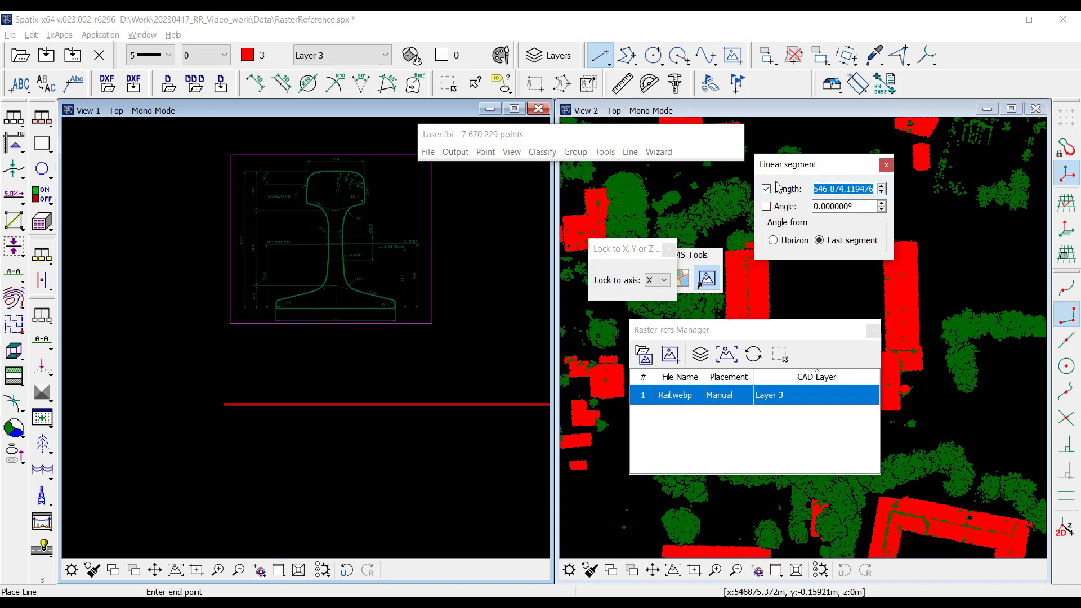
type("0.146")
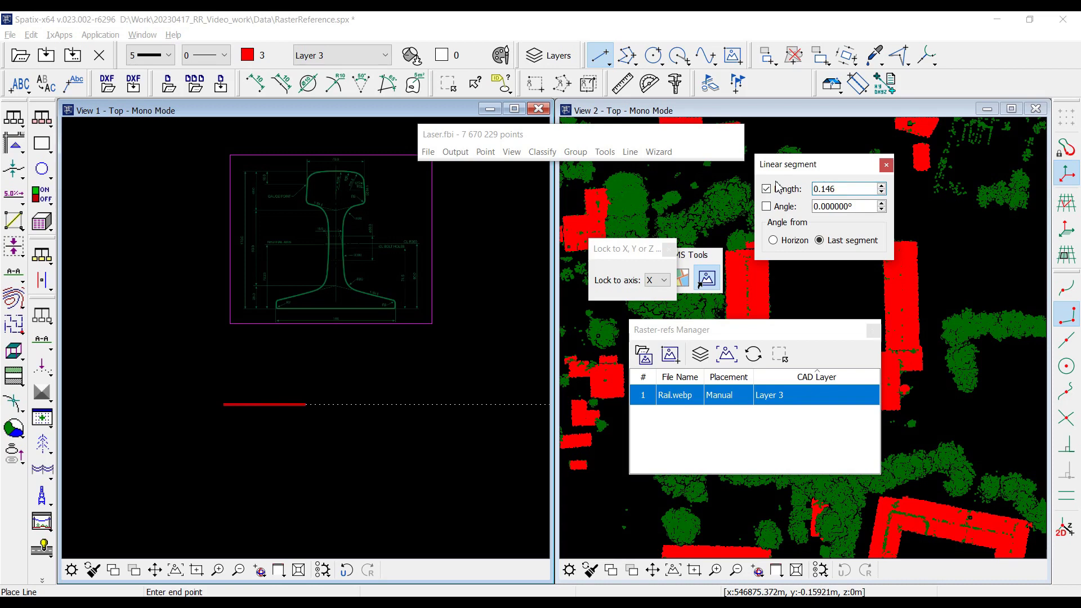
key("Return")
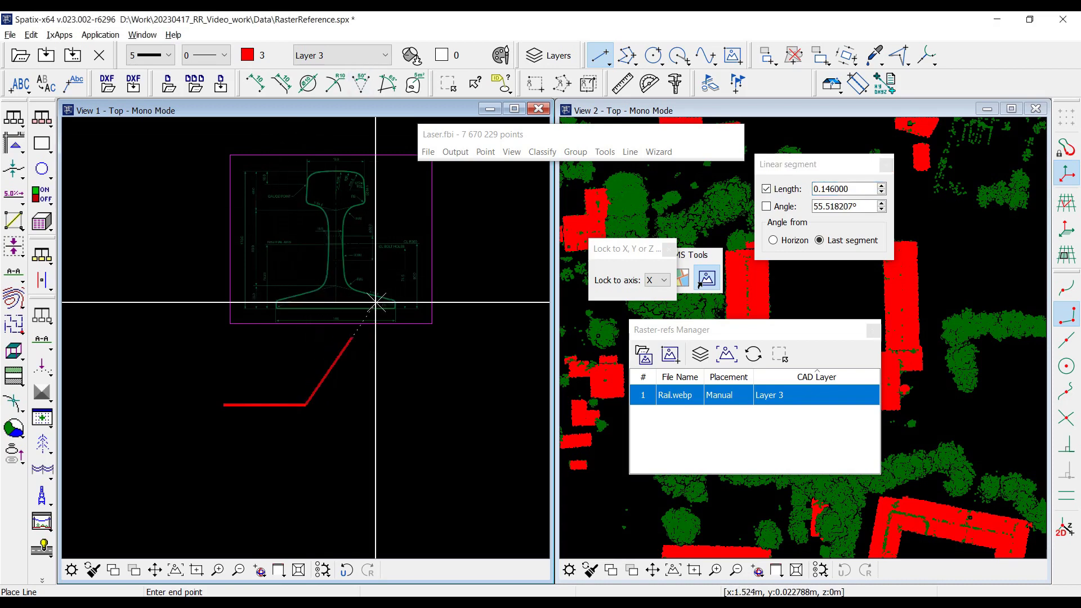
right_click(400, 356)
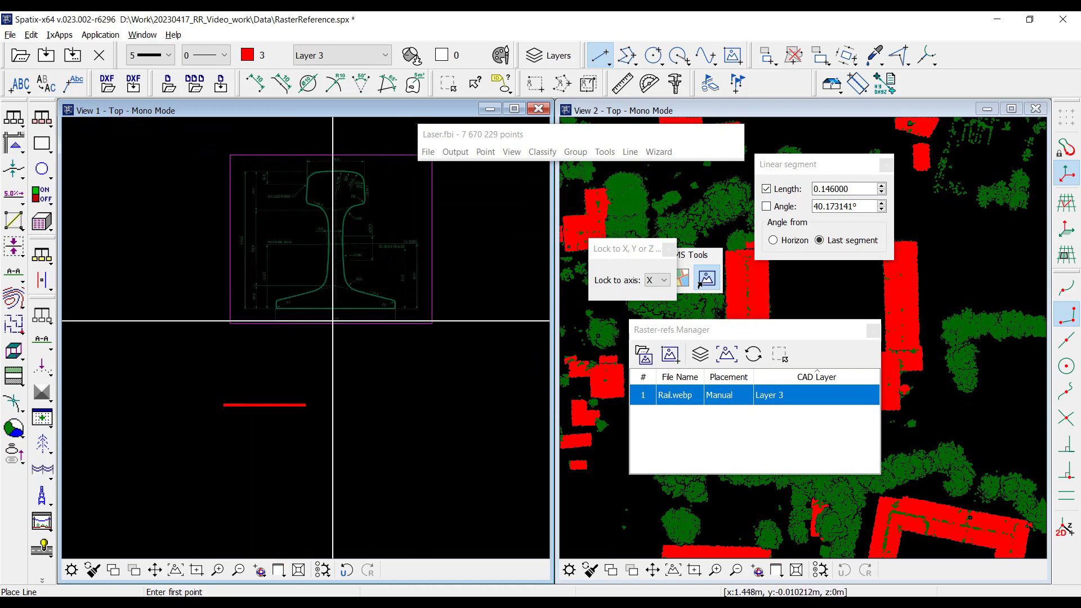
Reset the line to weight 2 and white, and release the fixed length.
left_click(144, 56)
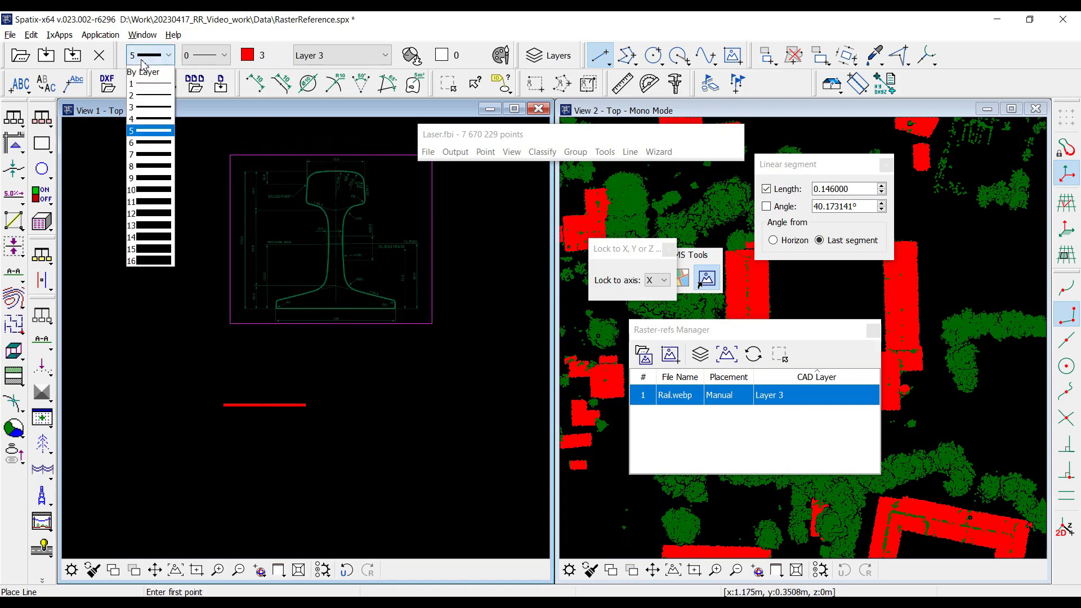
left_click(144, 96)
left_click(256, 57)
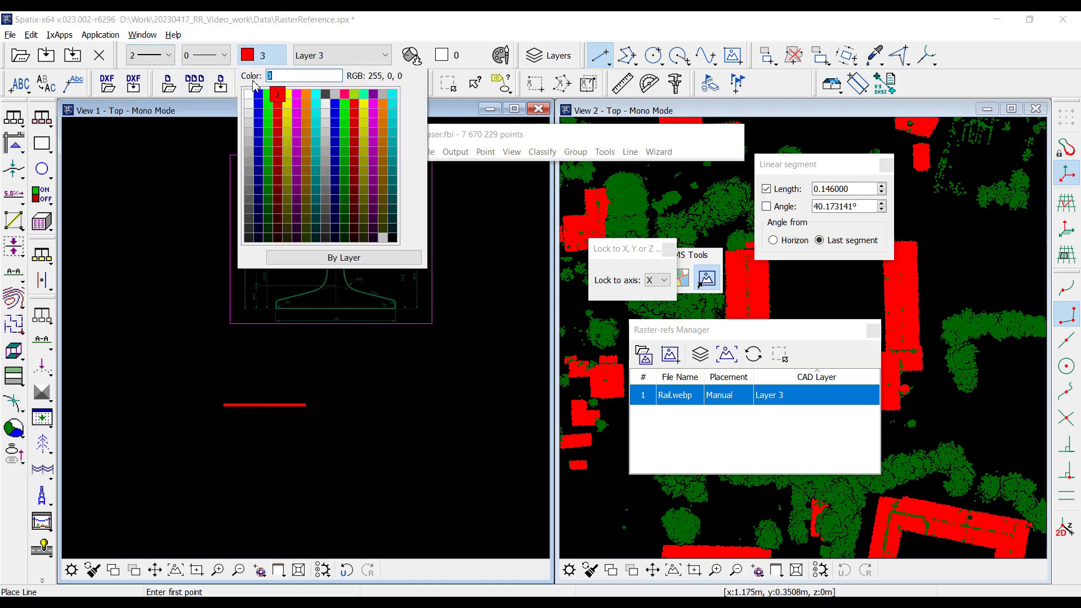
left_click(248, 95)
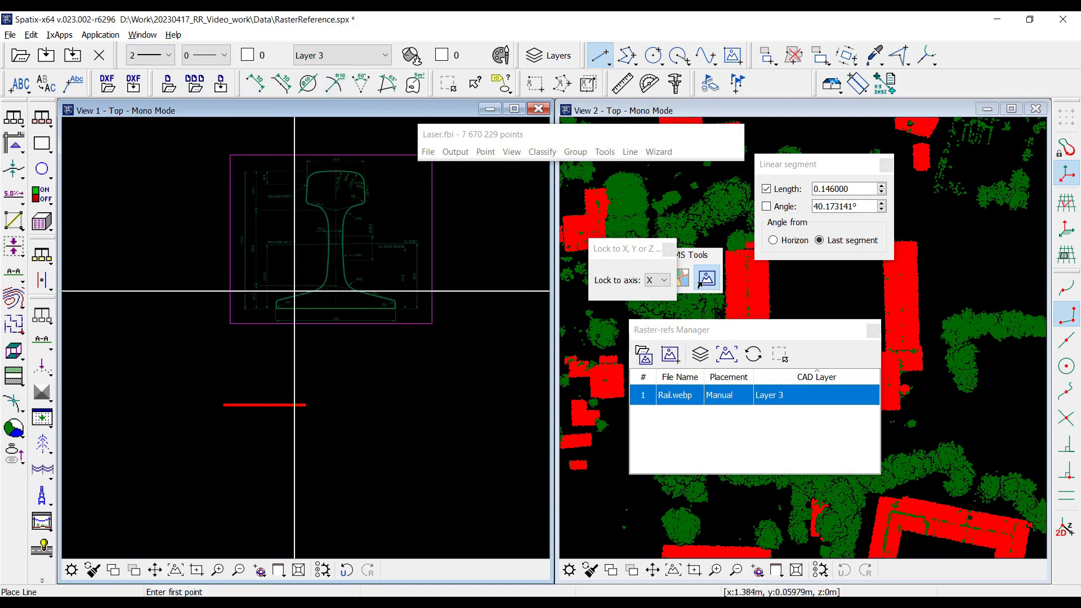
scroll(287, 313, "up", 1)
scroll(285, 304, "up", 2)
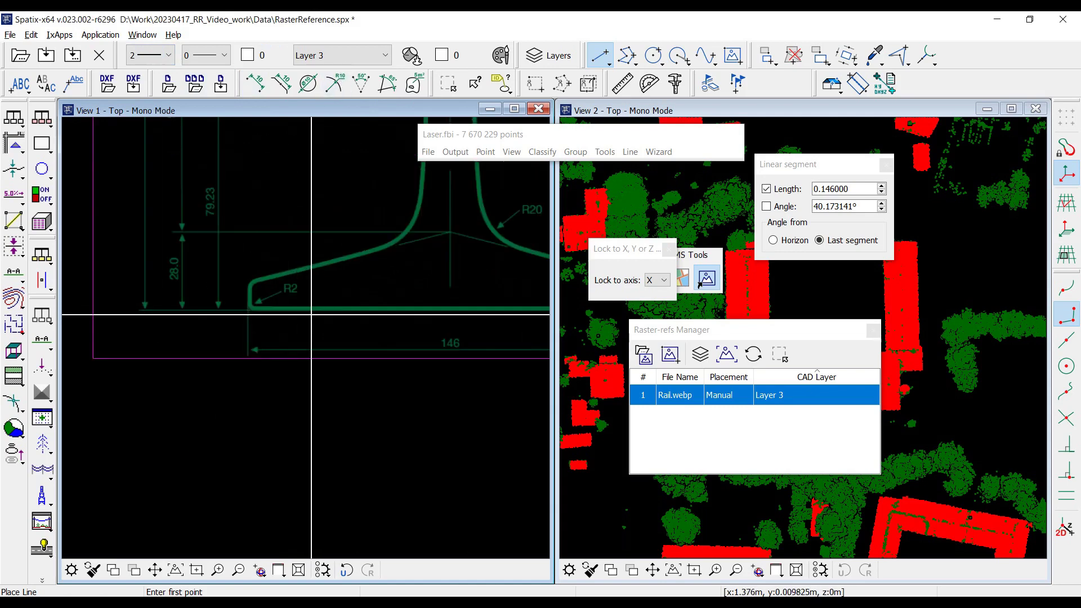
left_click(767, 189)
Trace a line along the rail base from the R2 corner to the R3 corner.
scroll(453, 244, "up", 2)
scroll(442, 366, "down", 2)
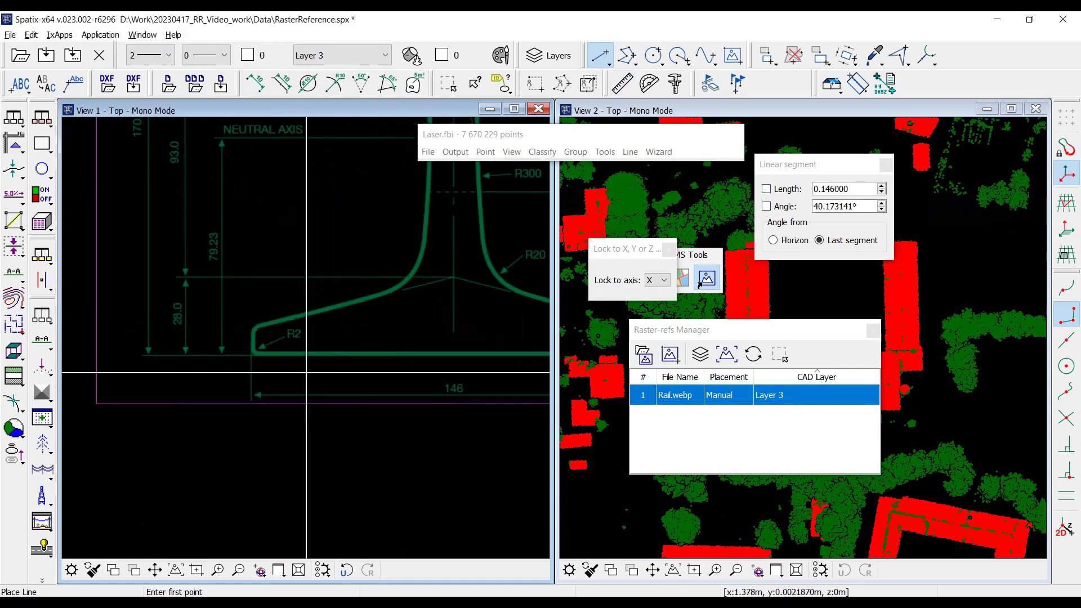
scroll(241, 350, "up", 5)
scroll(245, 364, "down", 1)
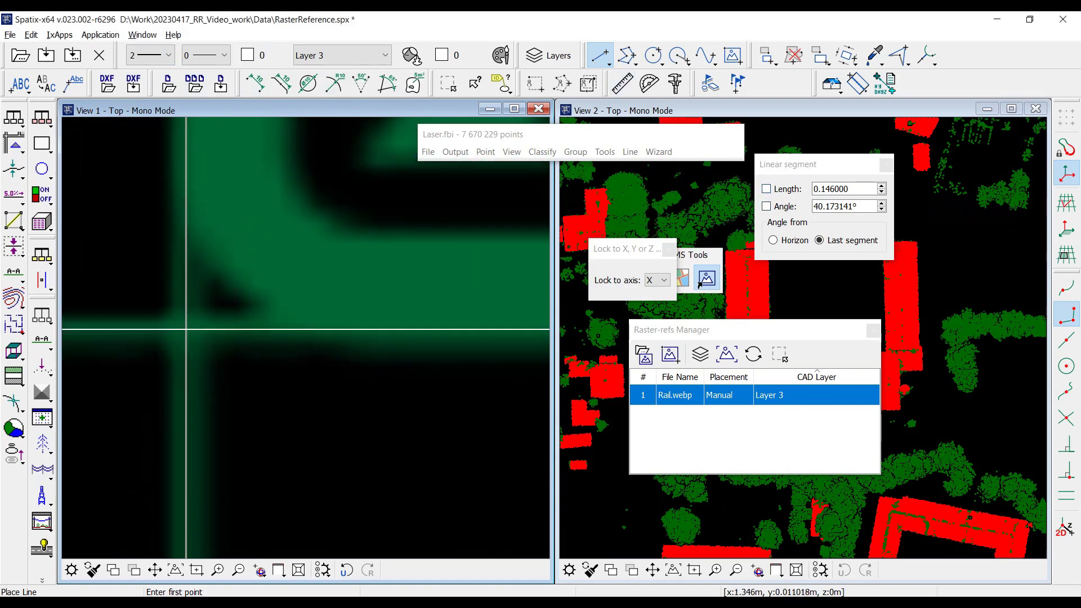
left_click(286, 326)
scroll(185, 265, "down", 4)
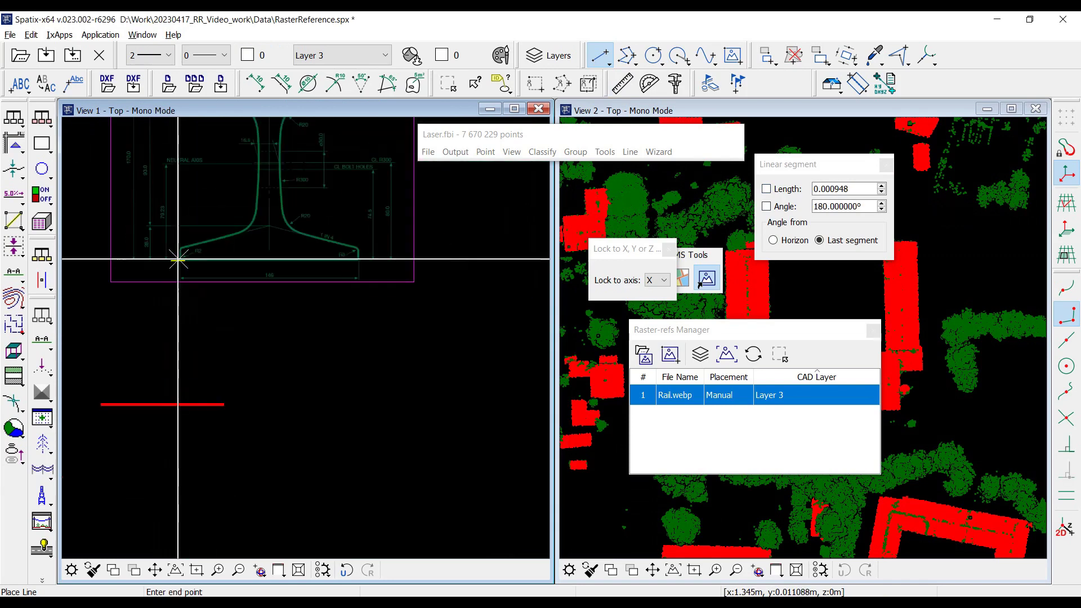
scroll(359, 263, "up", 3)
scroll(359, 263, "up", 3)
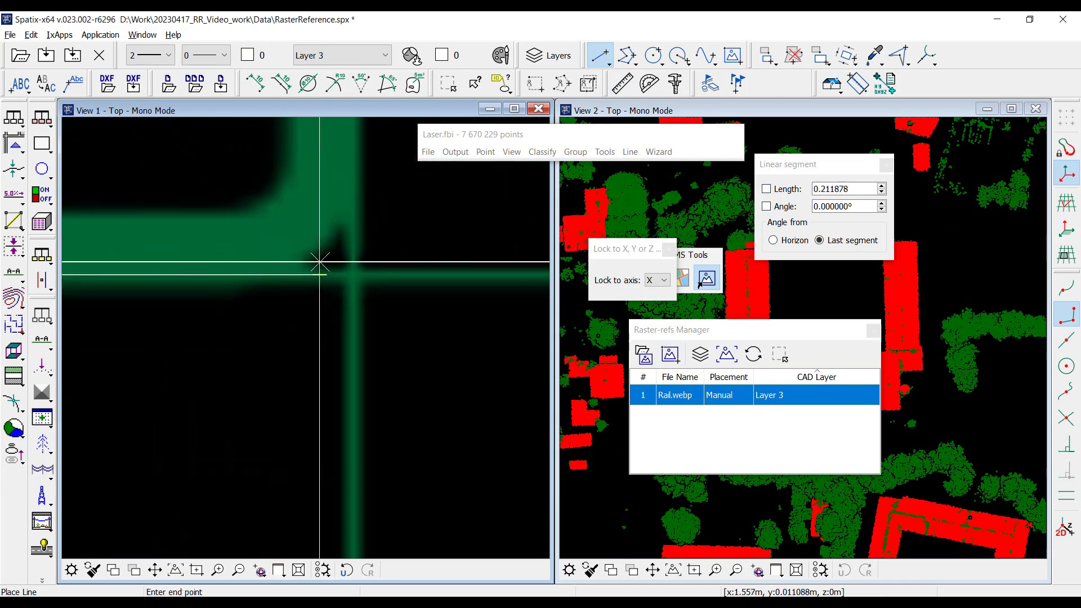
left_click(354, 274)
scroll(458, 288, "down", 8)
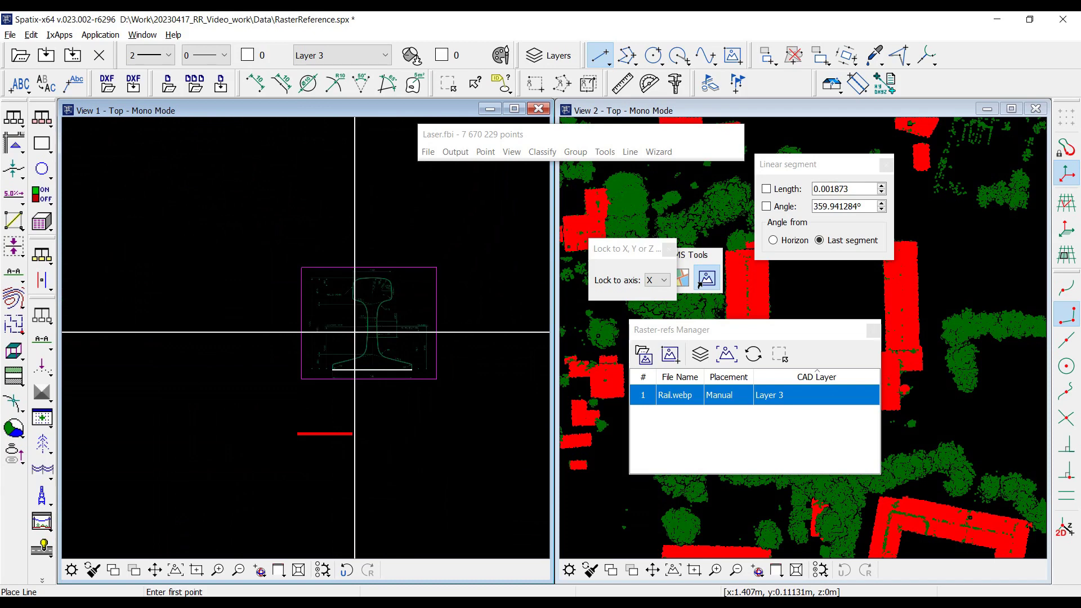
Move the rail raster and base line so the base's left end sits on the red line's left end.
left_click(450, 90)
left_click_drag(286, 396, 468, 249)
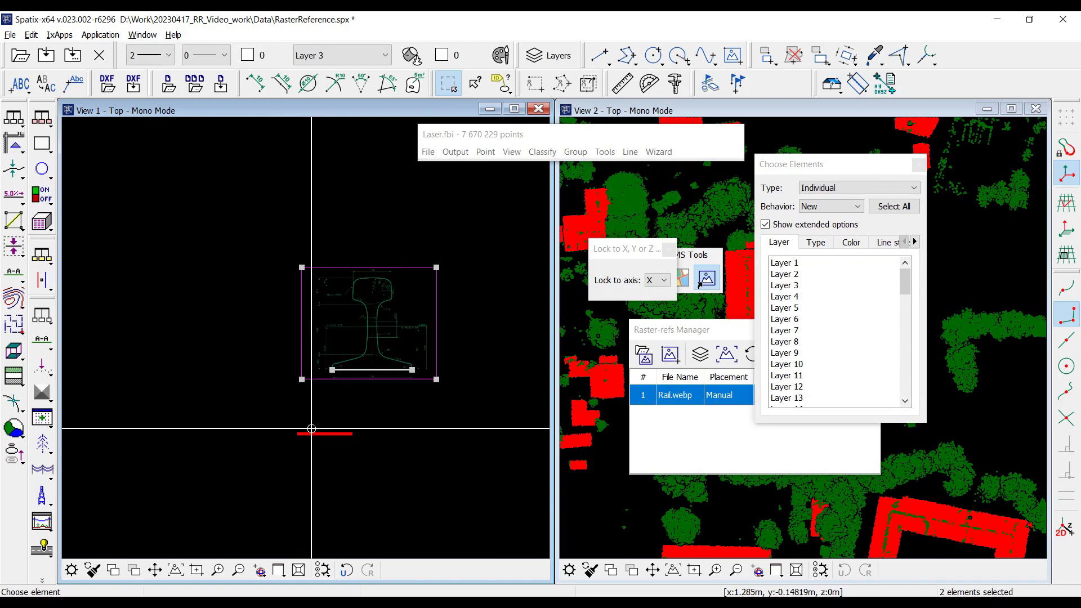
left_click(767, 57)
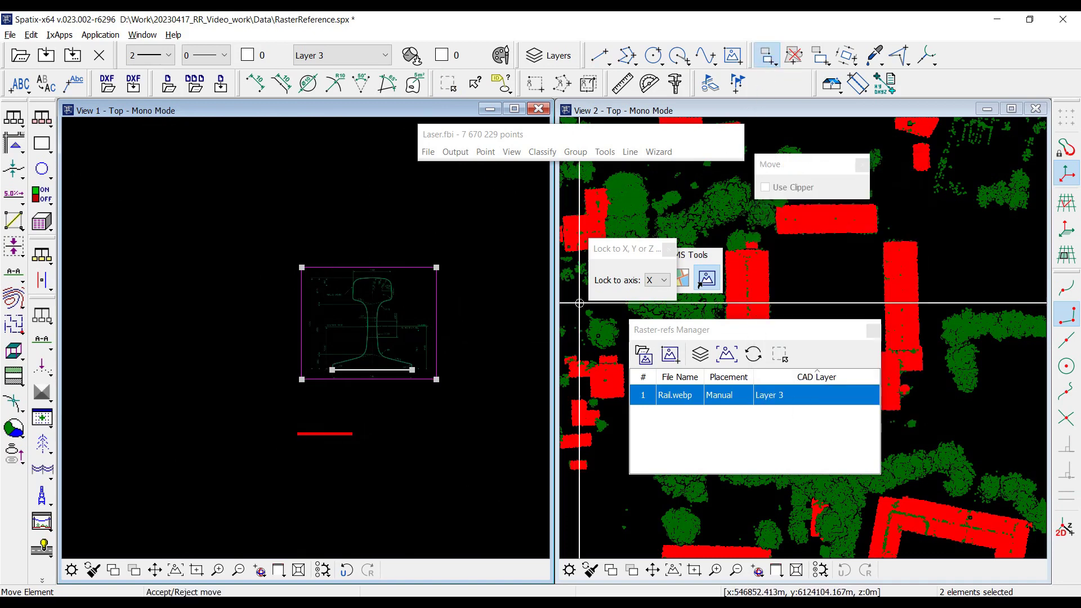
left_click(350, 370)
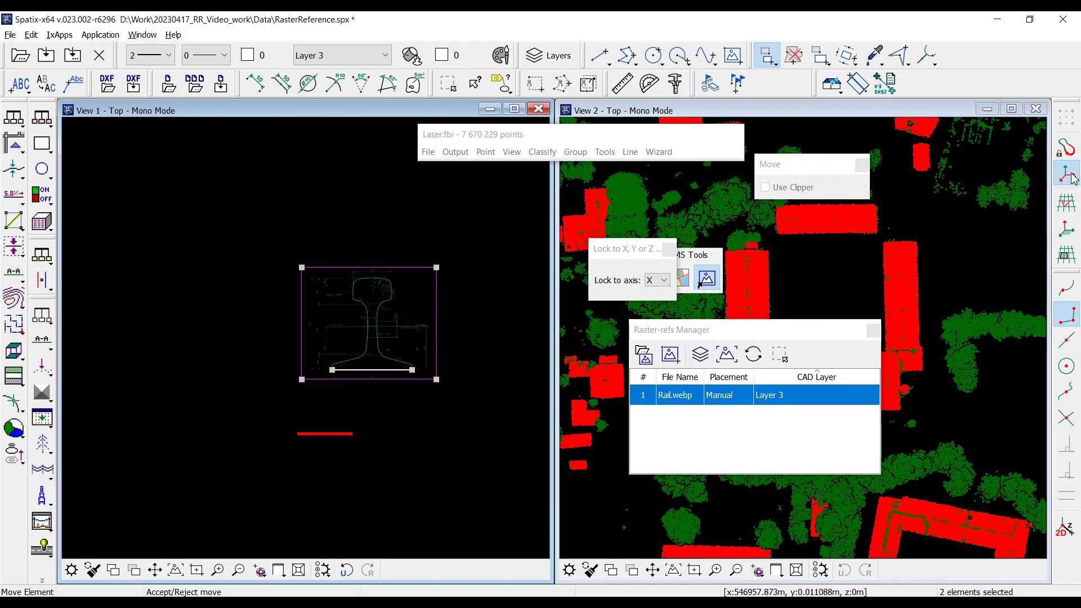
left_click(297, 434)
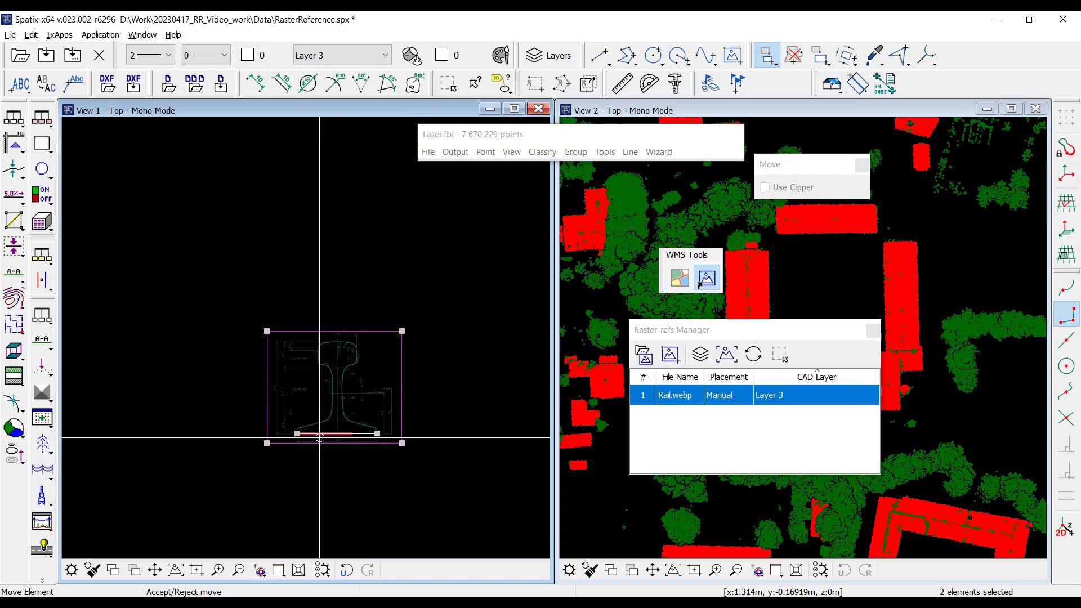
scroll(330, 458, "up", 2)
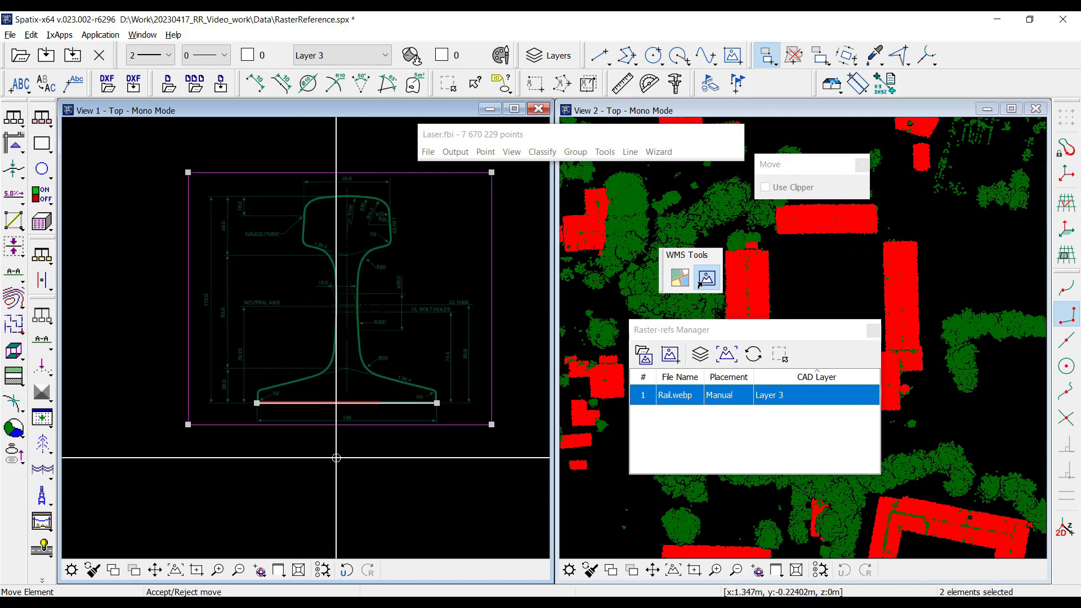
scroll(336, 458, "down", 1)
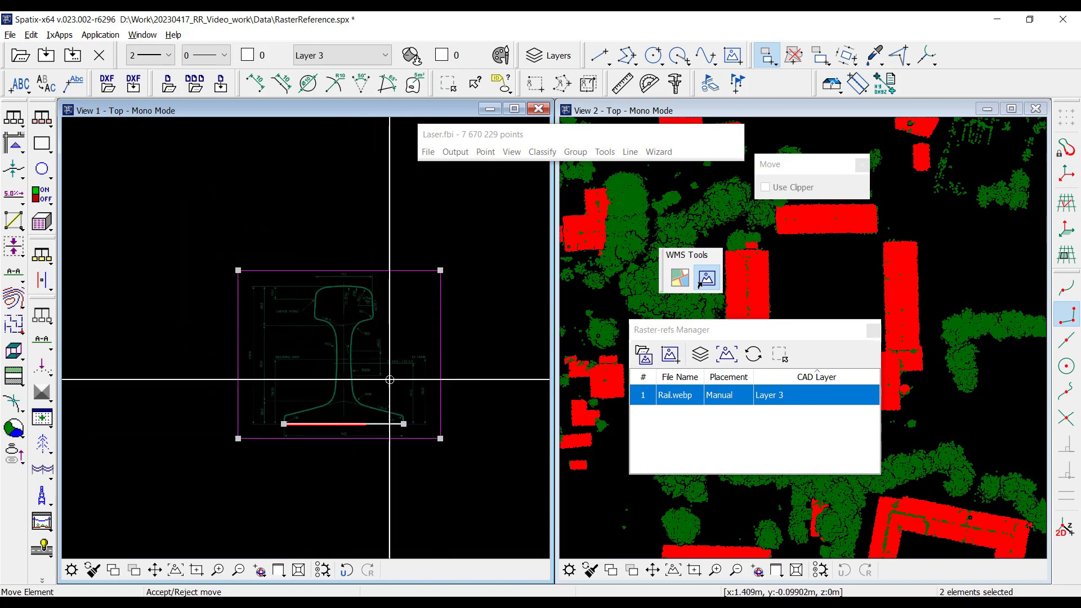
Stretch-scale the raster and base line from the base's left end so the base reaches the red line's right end.
left_click(820, 57)
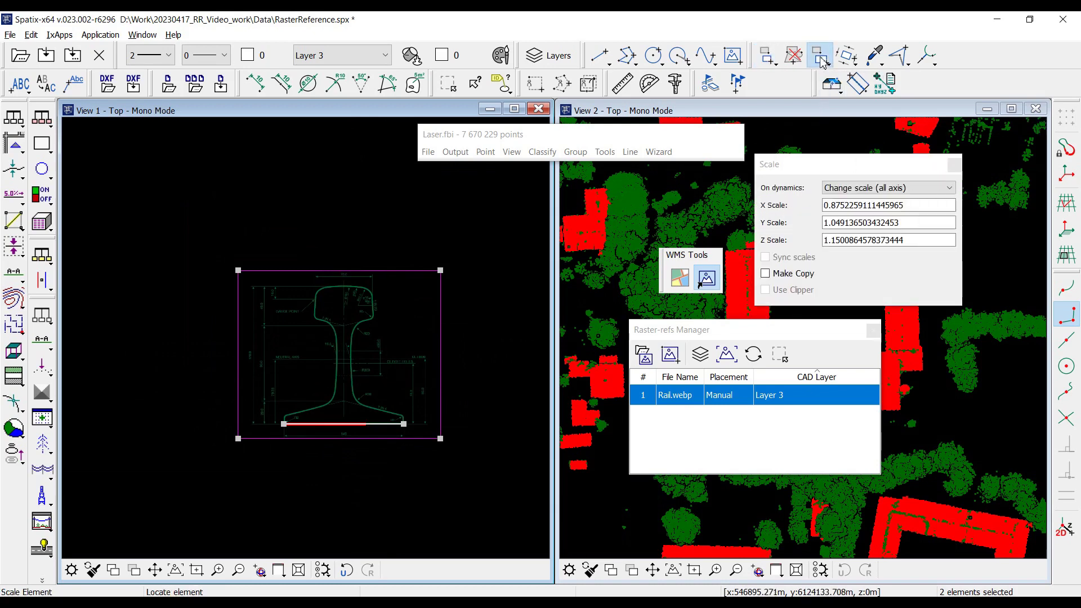
left_click(852, 193)
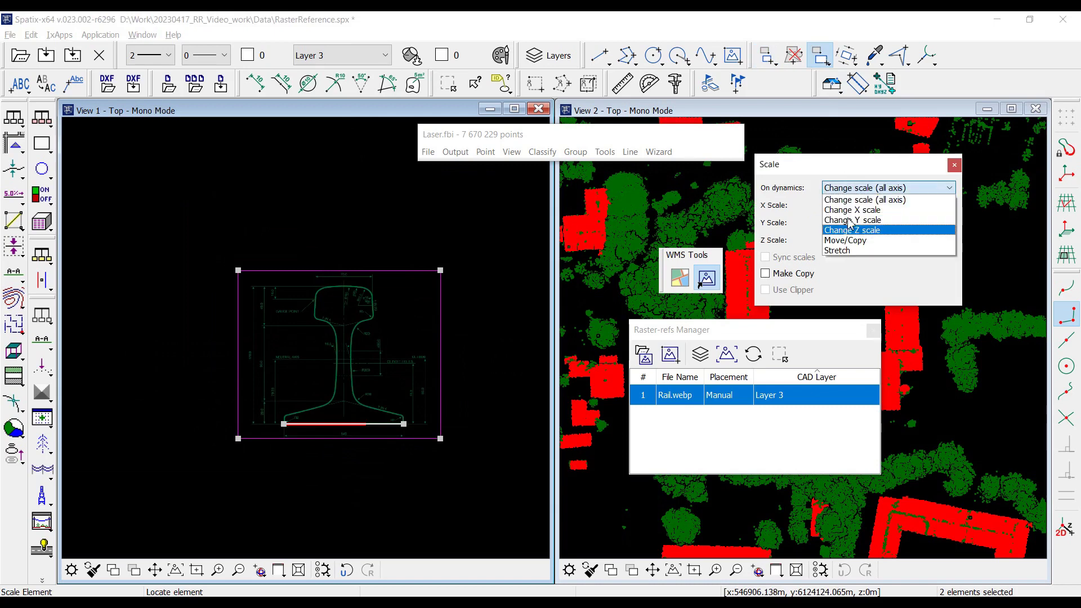
left_click(844, 251)
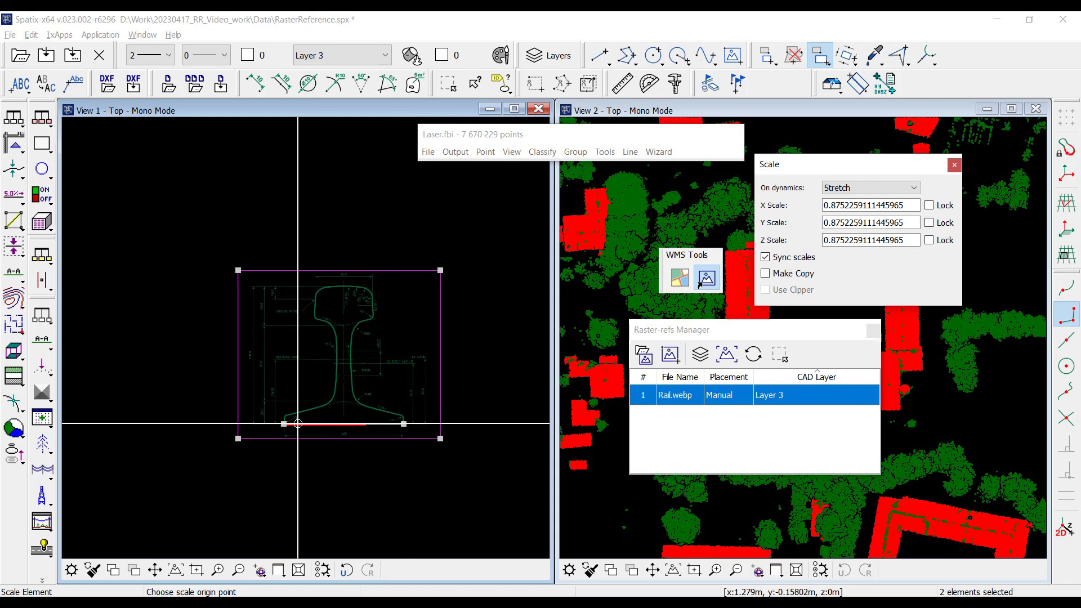
left_click(315, 423)
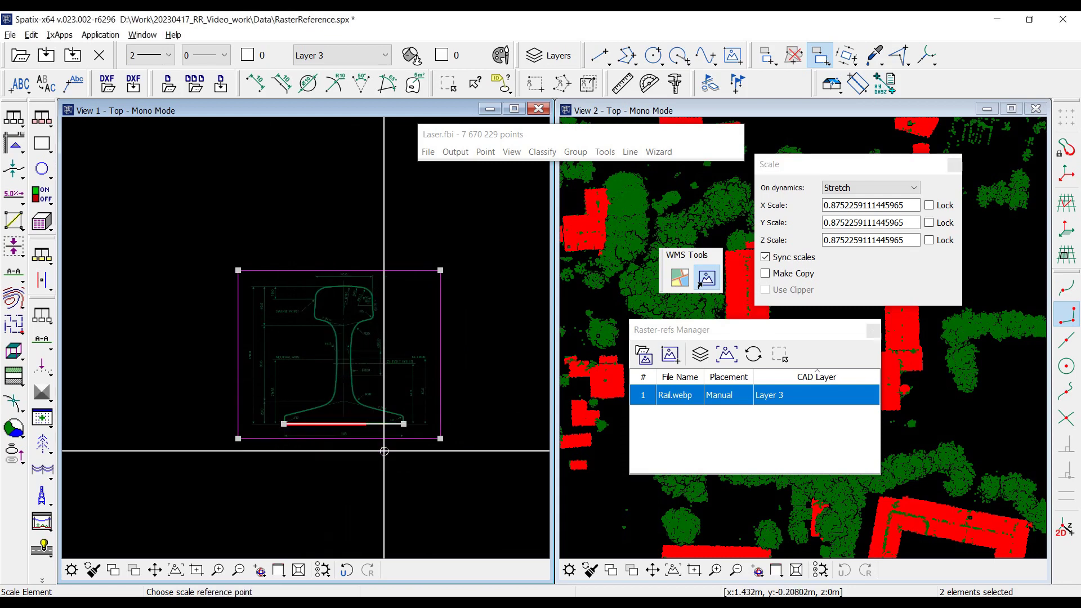
scroll(384, 451, "up", 3)
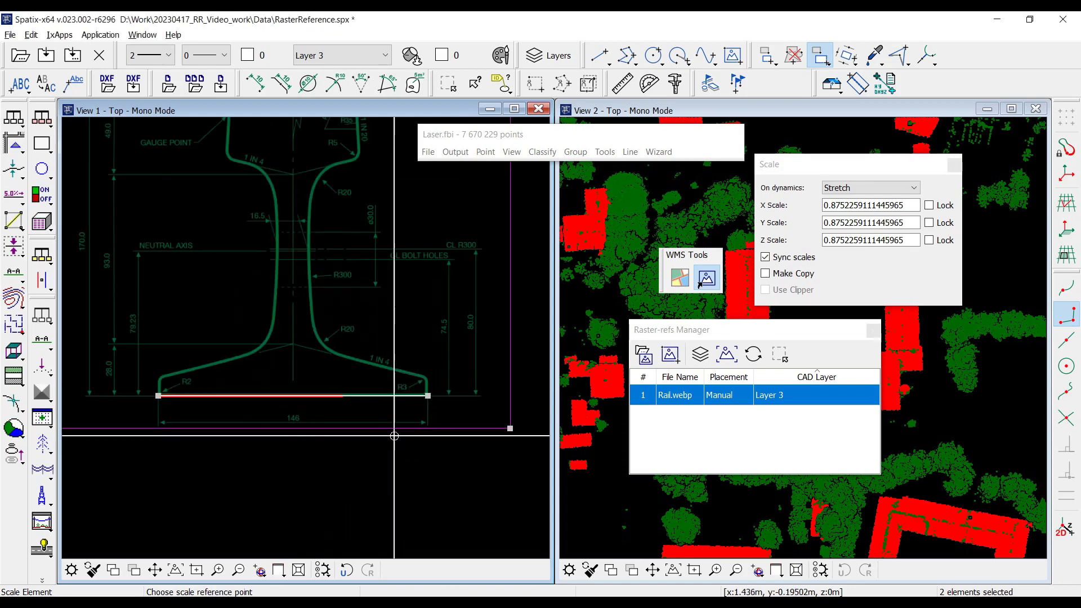
left_click(420, 373)
scroll(316, 389, "up", 4)
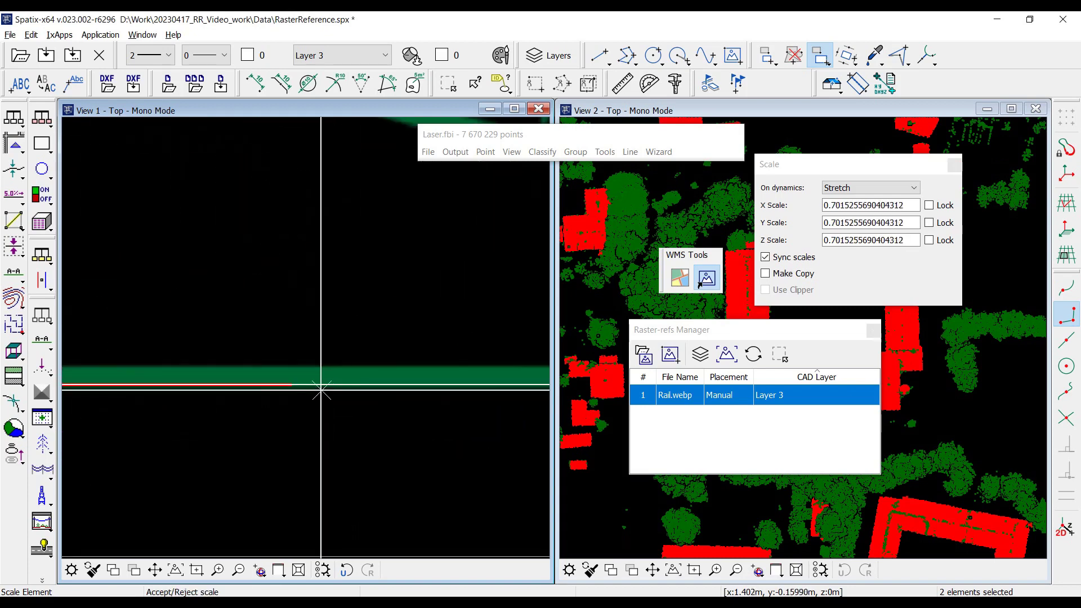
scroll(310, 329, "down", 3)
left_click(318, 332)
left_click(291, 384)
scroll(346, 394, "down", 5)
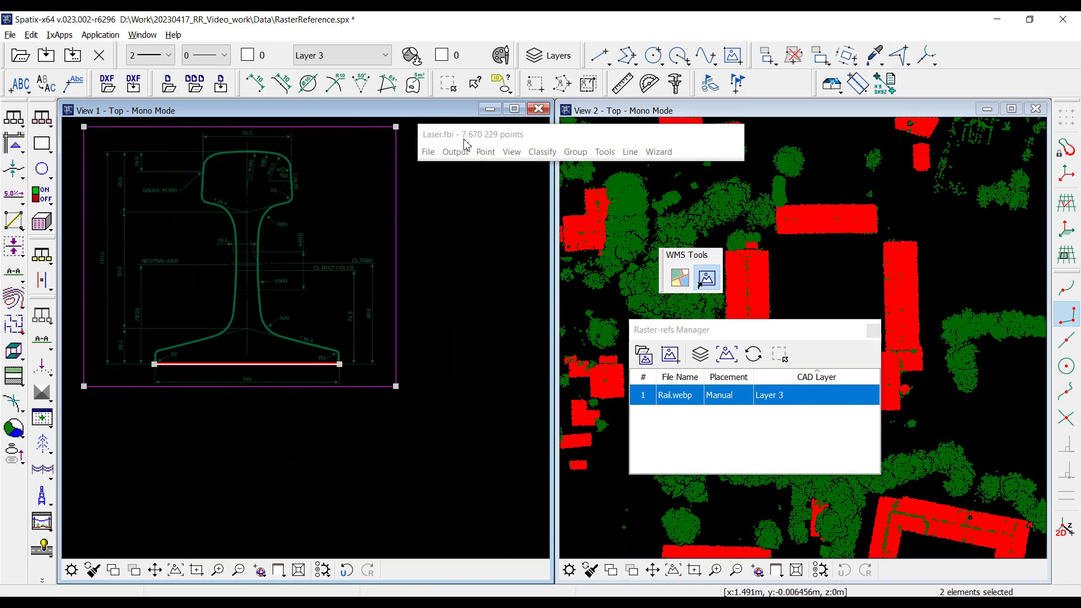
left_click(450, 88)
key("Escape")
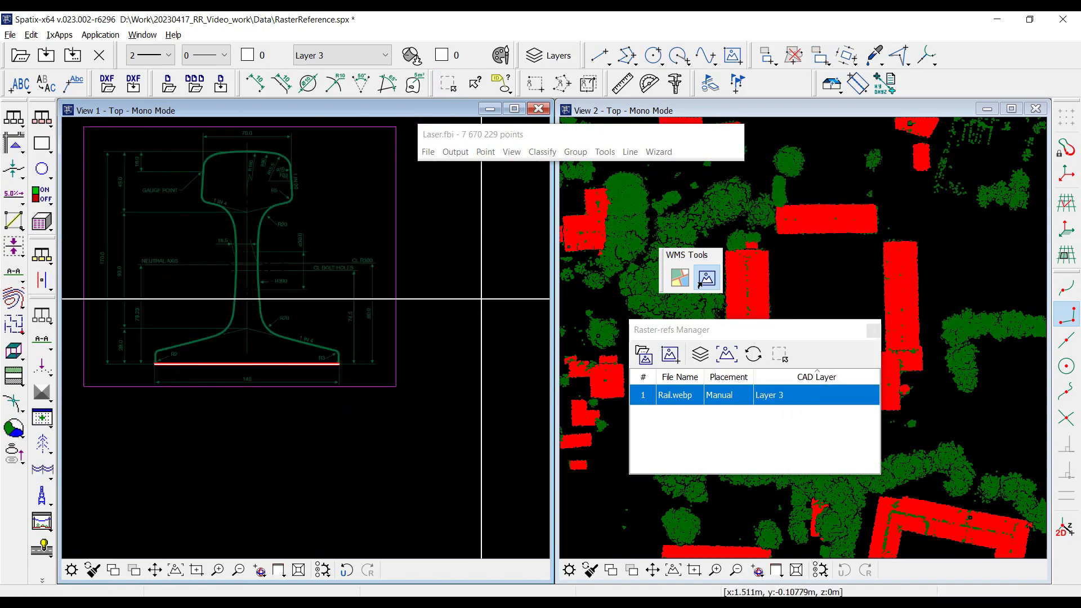
Delete the helper line running along the rail's base.
left_click(794, 56)
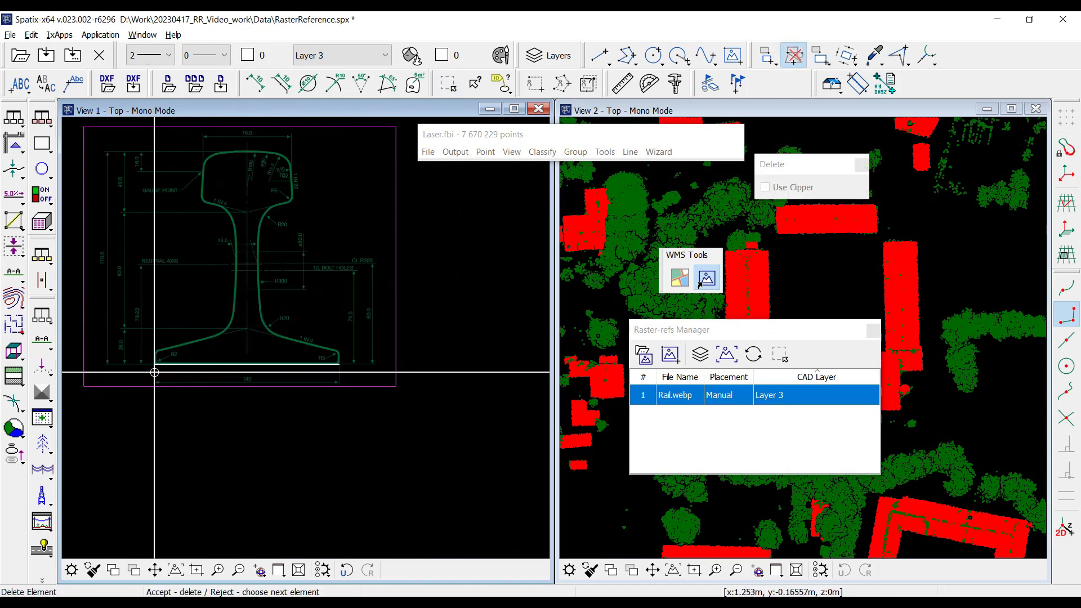
scroll(191, 359, "up", 3)
scroll(168, 360, "up", 4)
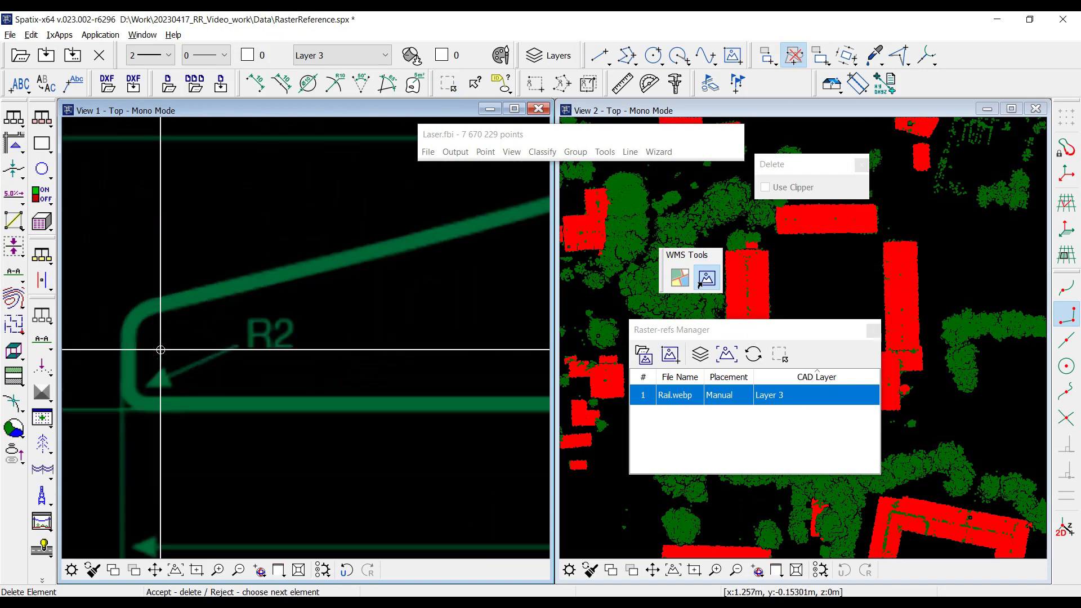
scroll(164, 374, "down", 4)
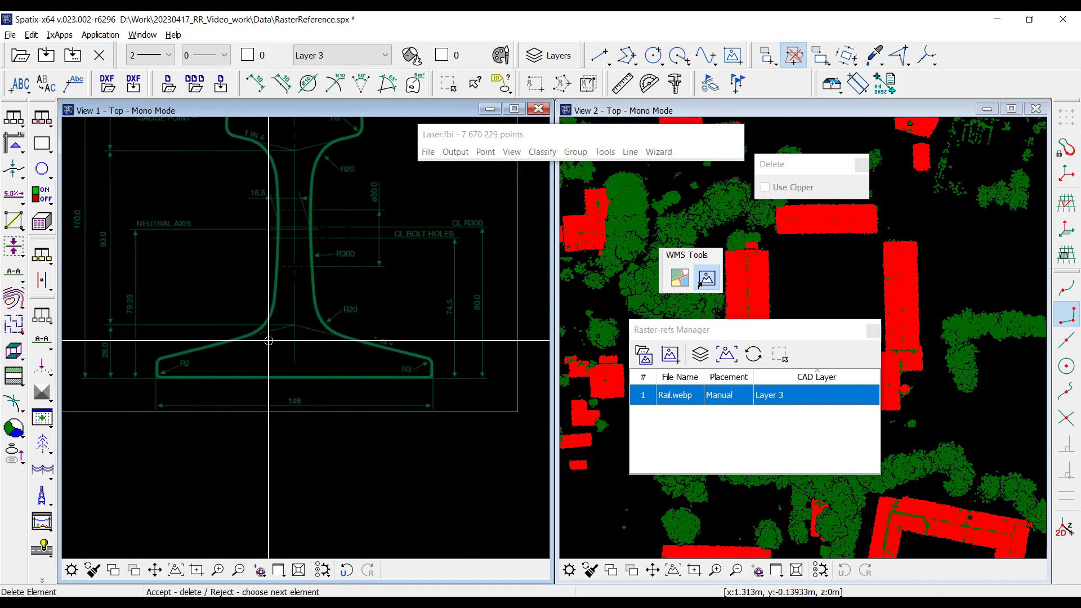
scroll(158, 376, "up", 3)
scroll(159, 378, "up", 3)
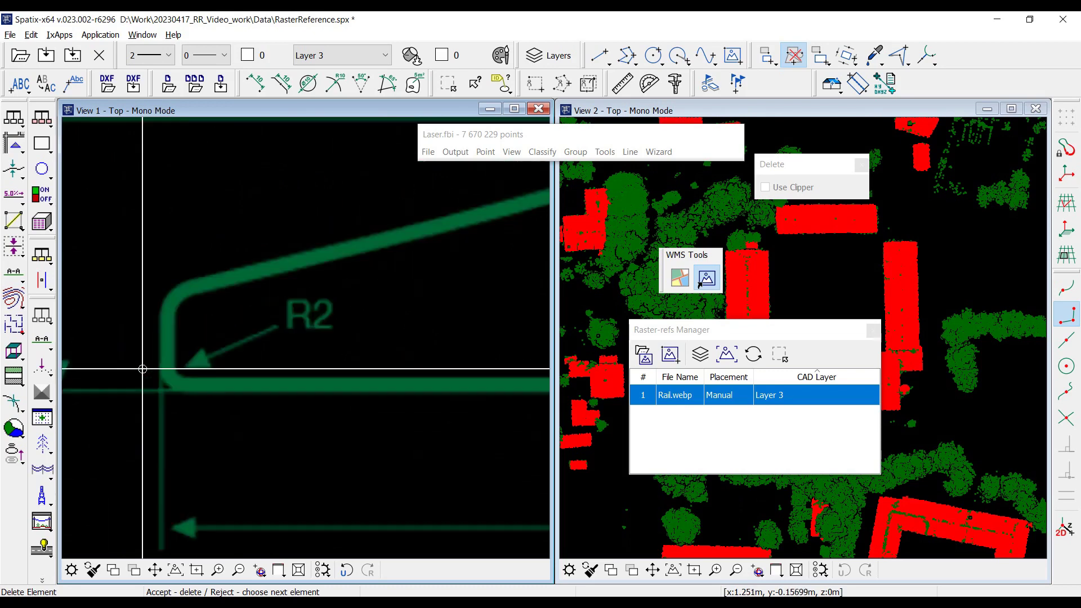
Measure the rail base from the R2 to the R3 corner, reading 0.146 m.
left_click(622, 83)
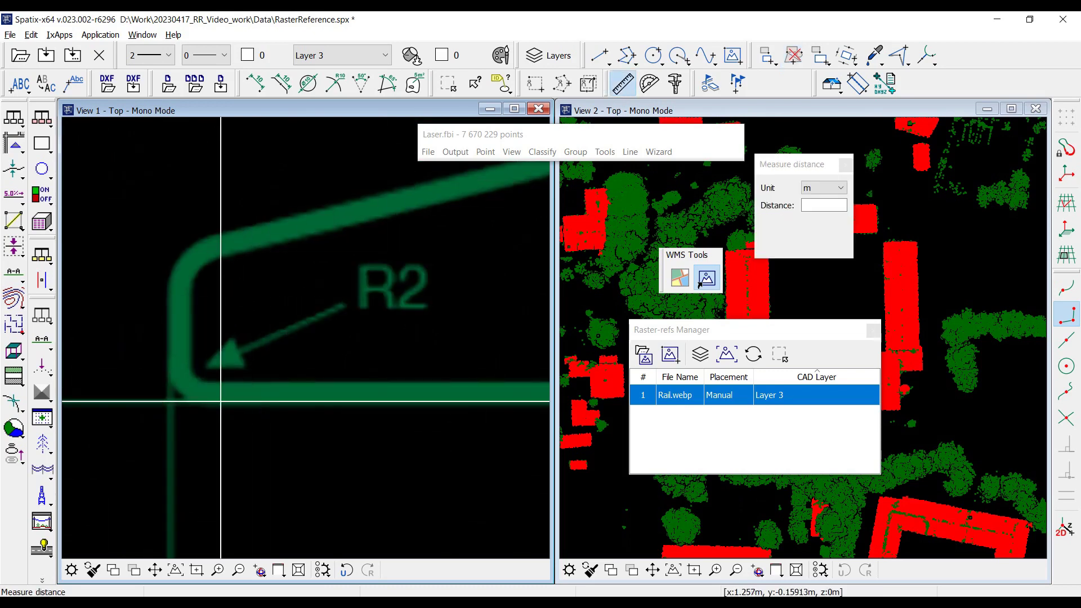
left_click(170, 401)
scroll(170, 401, "down", 5)
scroll(418, 337, "up", 5)
scroll(419, 336, "up", 4)
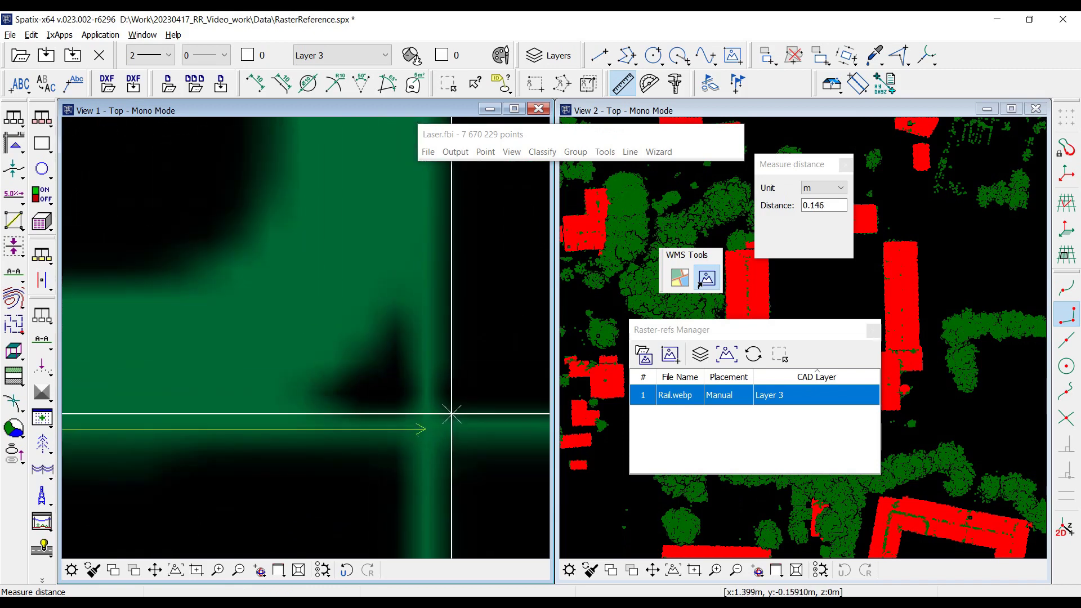
scroll(450, 411, "down", 4)
scroll(465, 398, "down", 4)
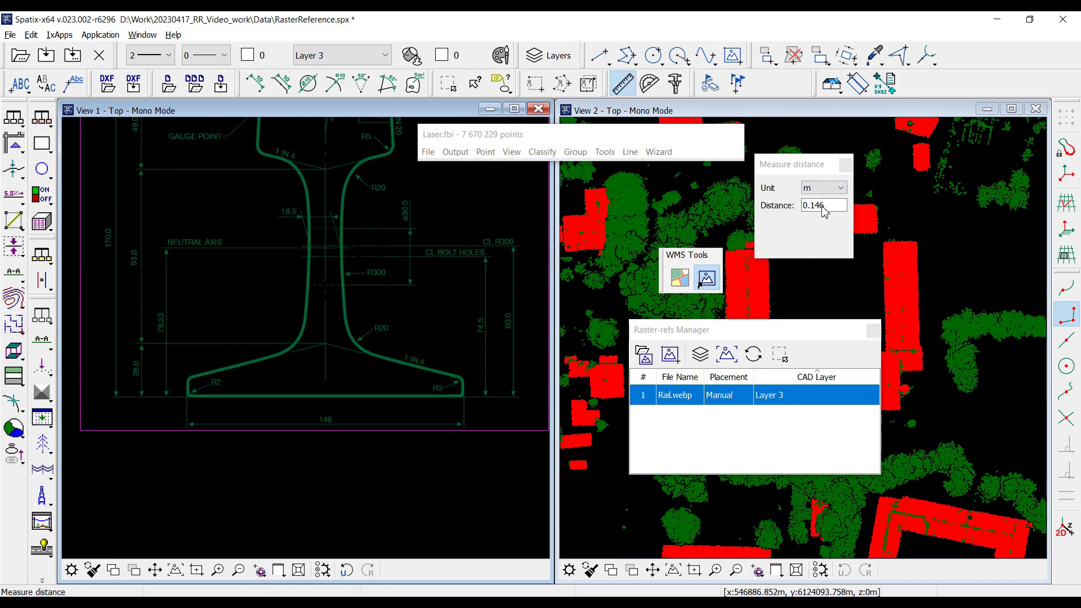
left_click(388, 471)
scroll(386, 357, "down", 5)
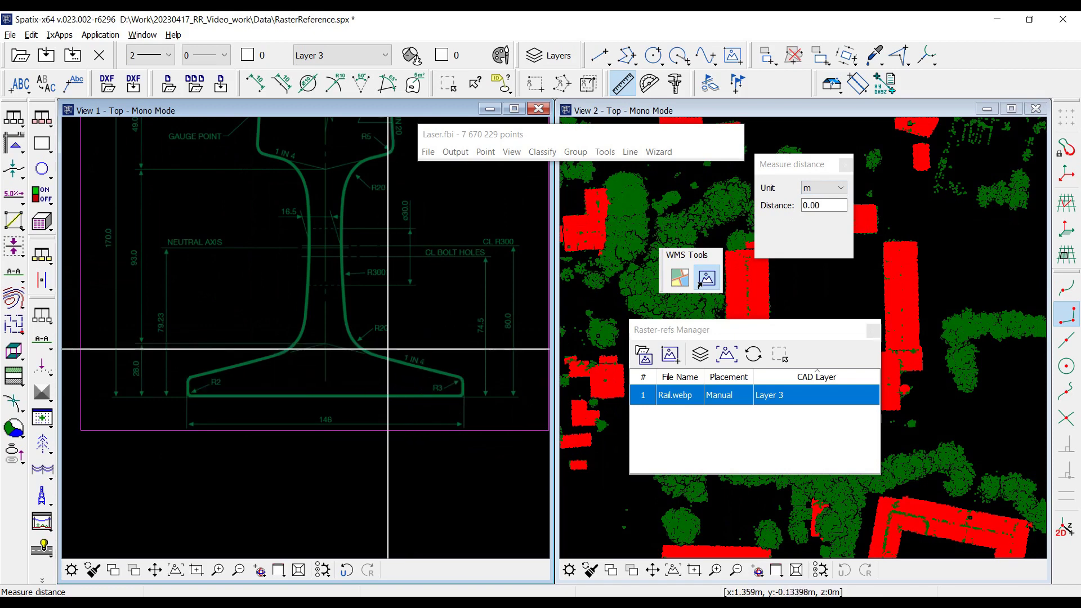